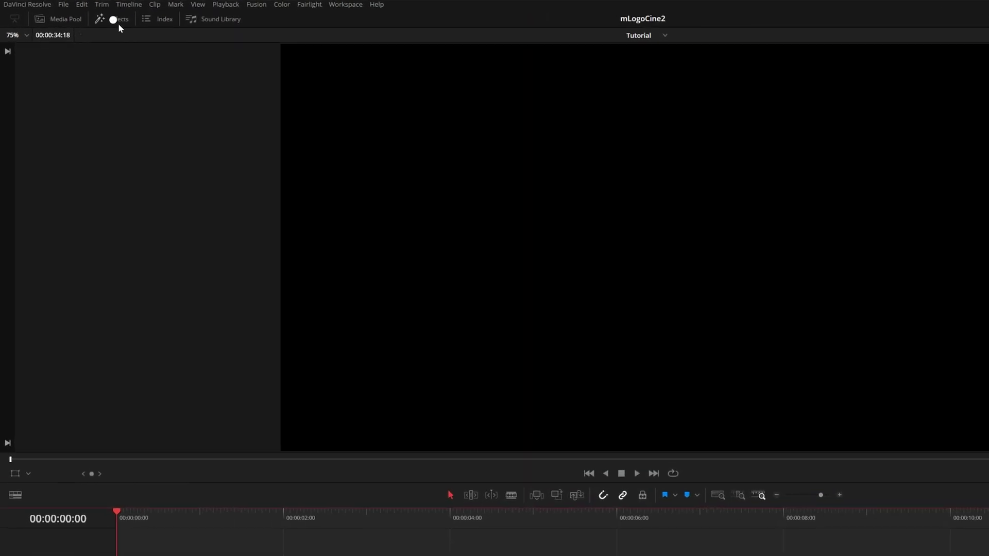
Open the Effects Library on the Edit page so the Titles list appears
click(86, 15)
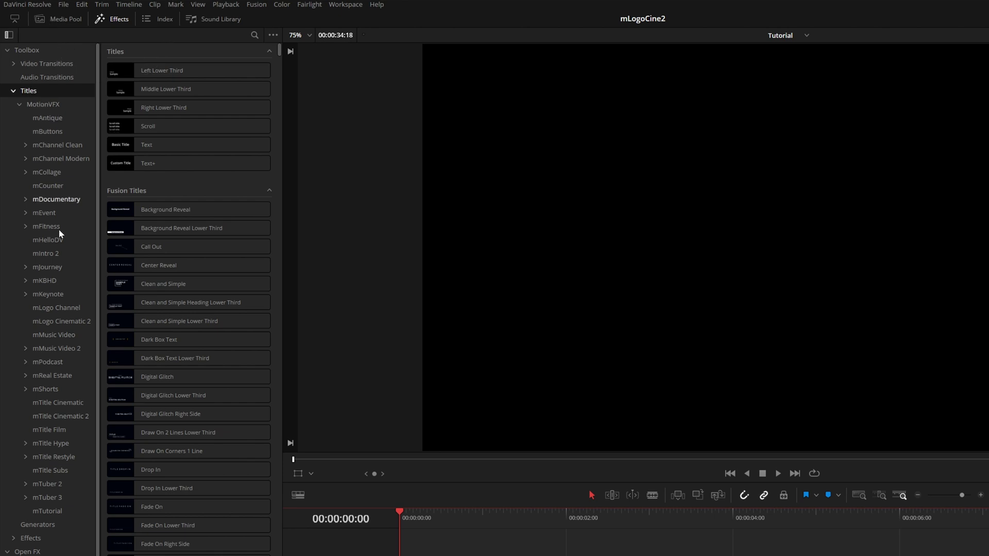
Show the MotionVFX mLogo Cinematic 2 titles and preview their logo reveals by hovering thumbnails
click(41, 321)
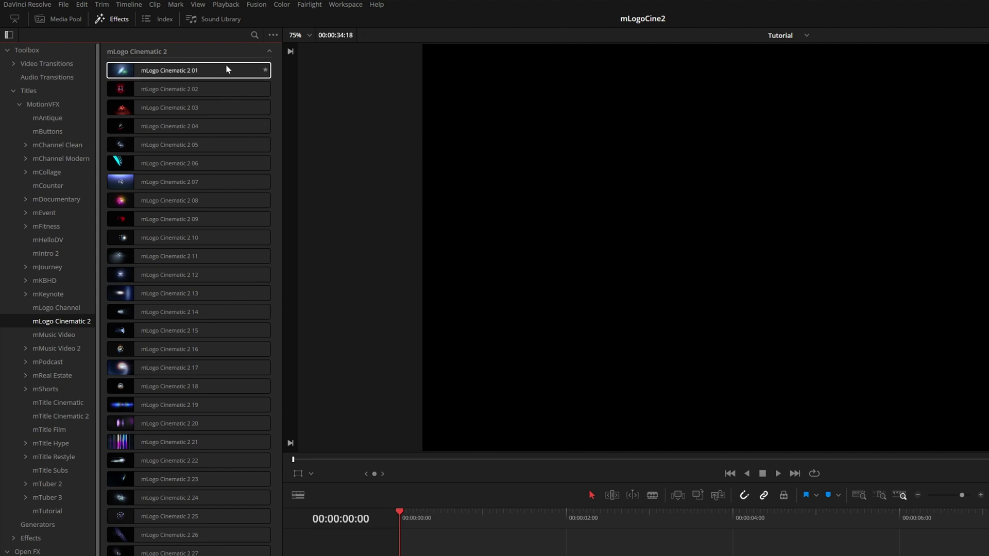
mouse_move(227, 68)
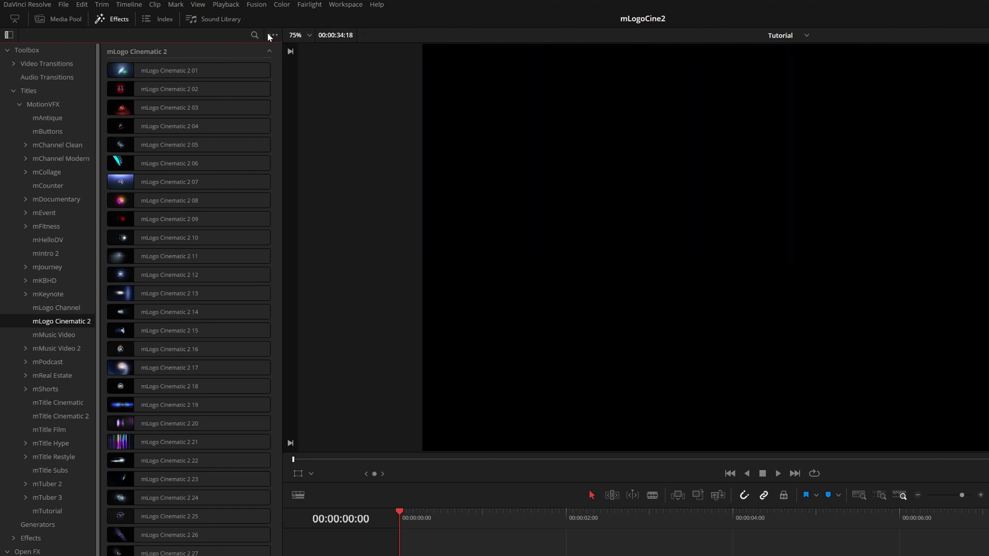
click(271, 34)
click(218, 46)
mouse_move(137, 74)
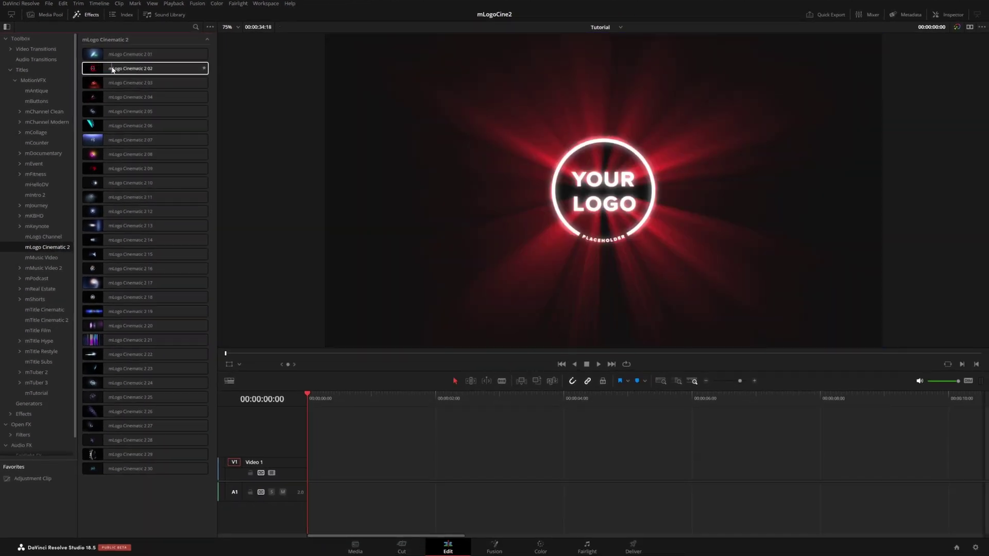
mouse_move(97, 84)
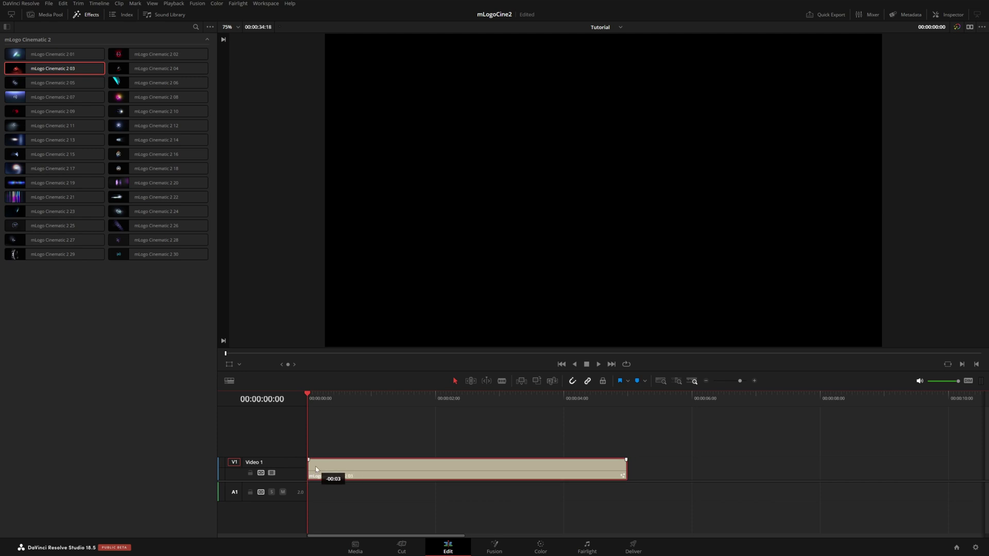
Play the title, then load rounded.png as the logo in Inspector Logo Controls
key(space)
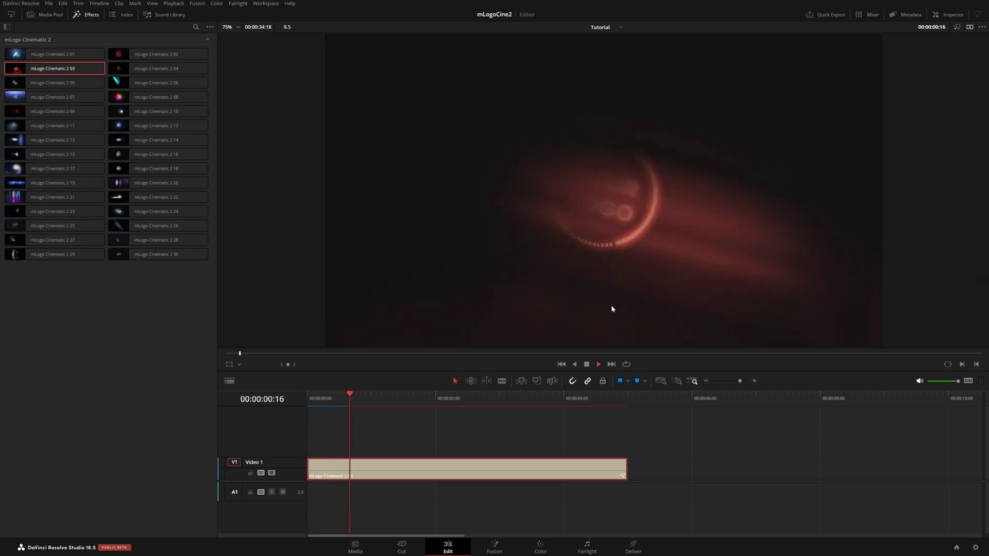
click(312, 397)
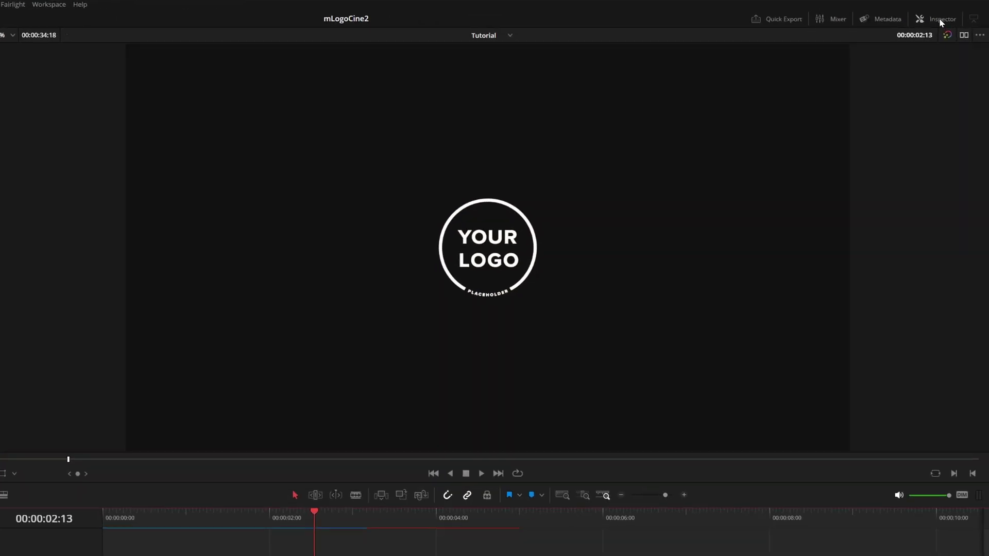
click(951, 14)
click(791, 183)
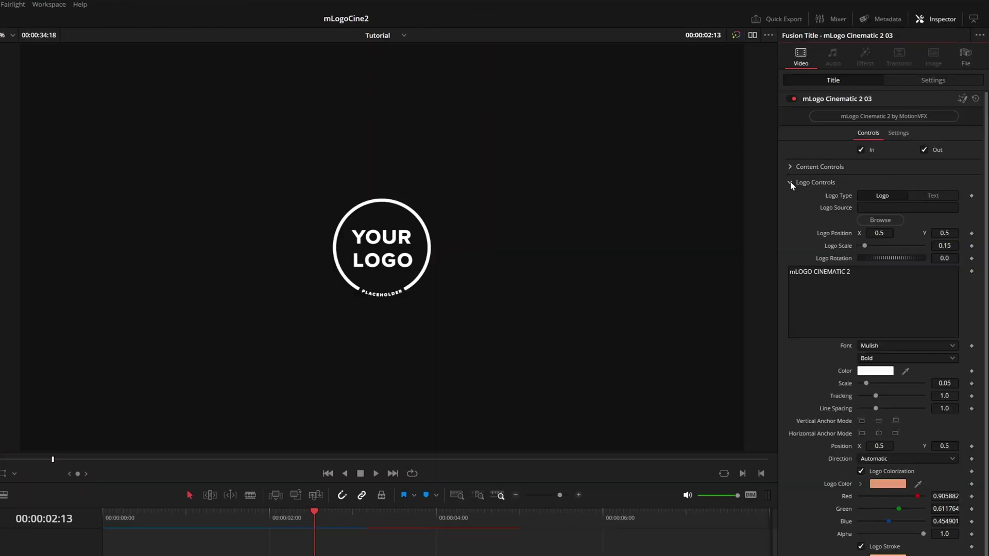
click(880, 220)
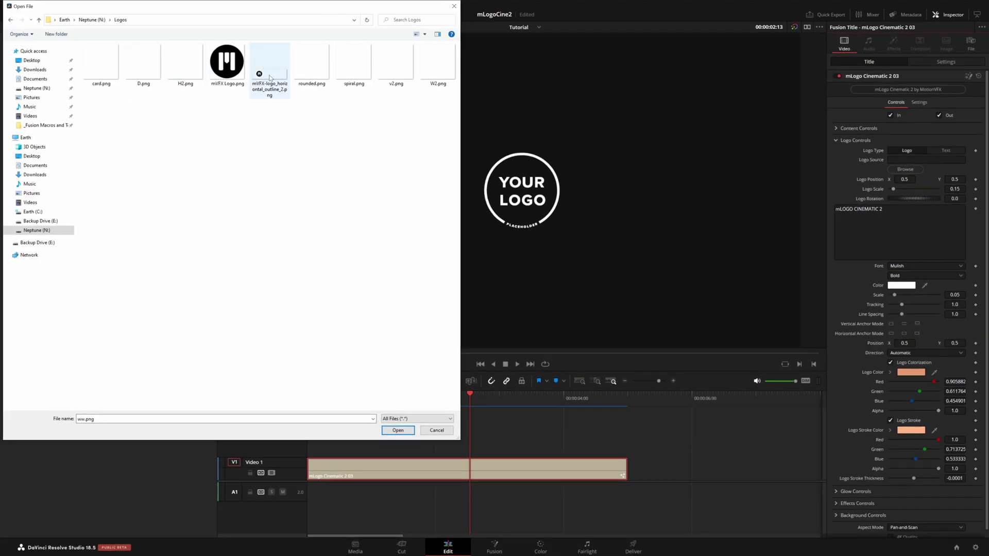
double_click(269, 78)
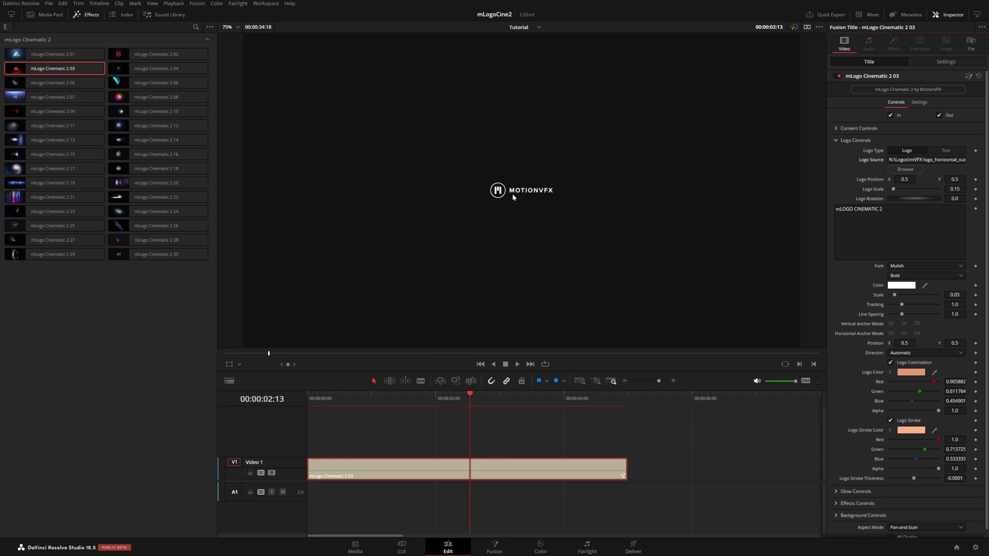
Lower the logo scale to 0.15, replay, and test the logo colour tint off and on
mouse_move(955, 179)
mouse_down()
mouse_move(942, 179)
mouse_move(946, 198)
mouse_move(963, 189)
mouse_up()
key(ctrl+z)
key(ctrl+z)
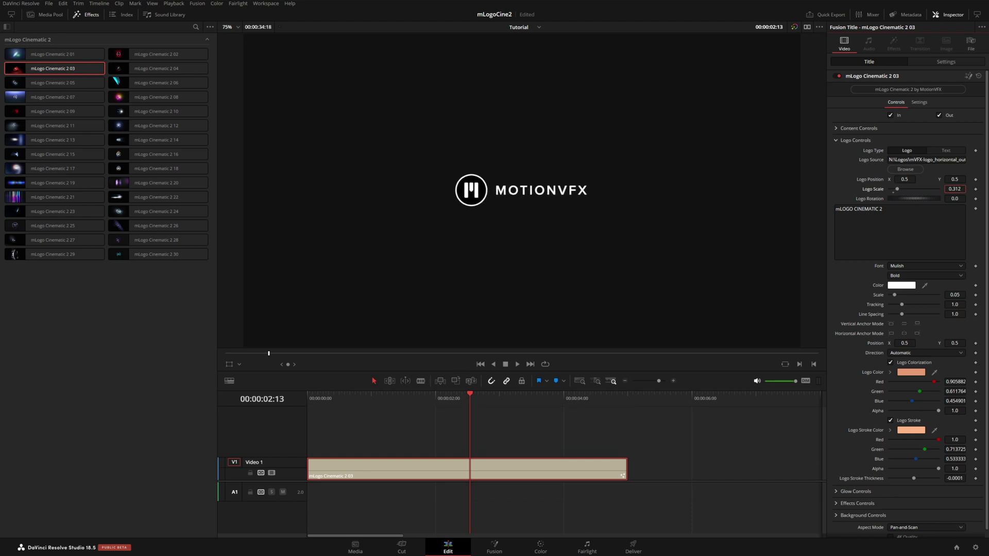
key(Home)
key(space)
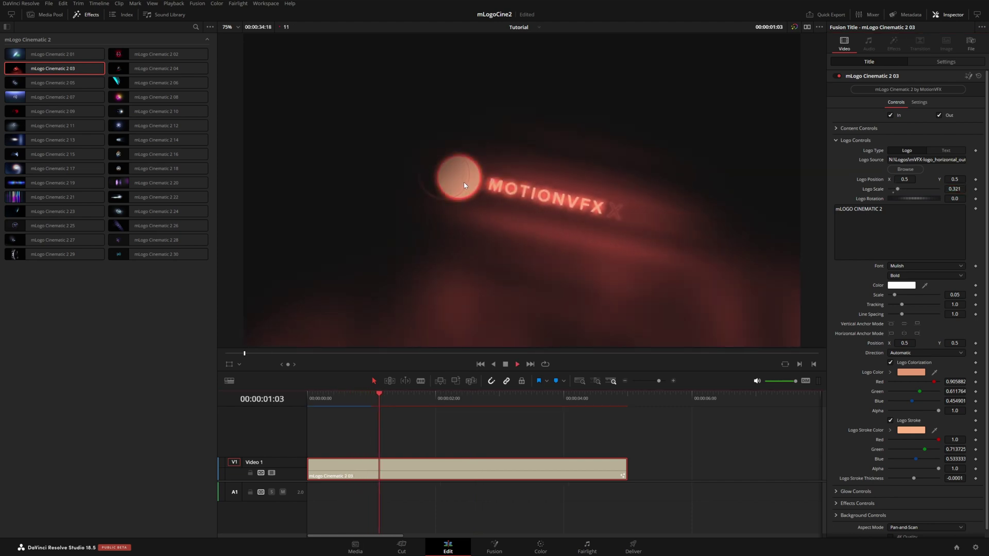
key(space)
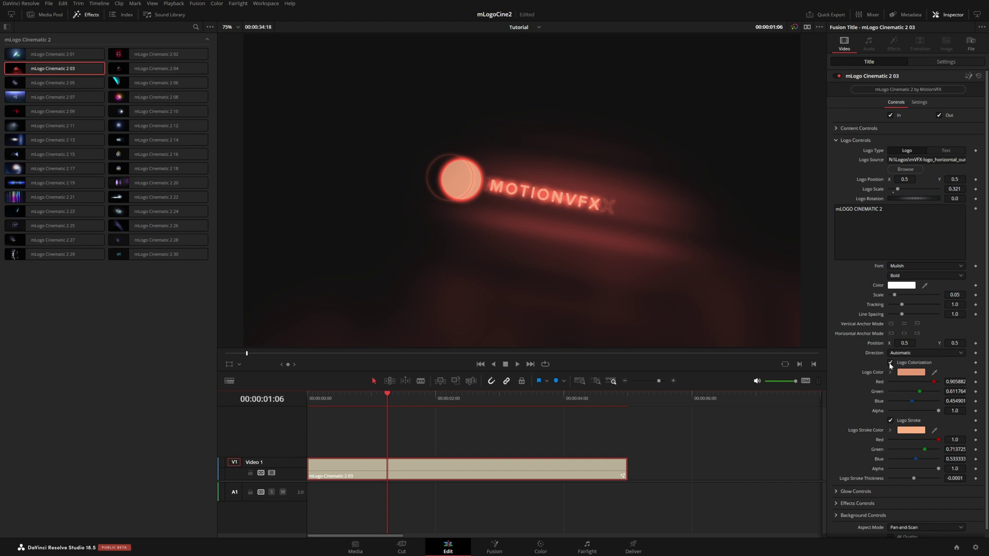
click(892, 363)
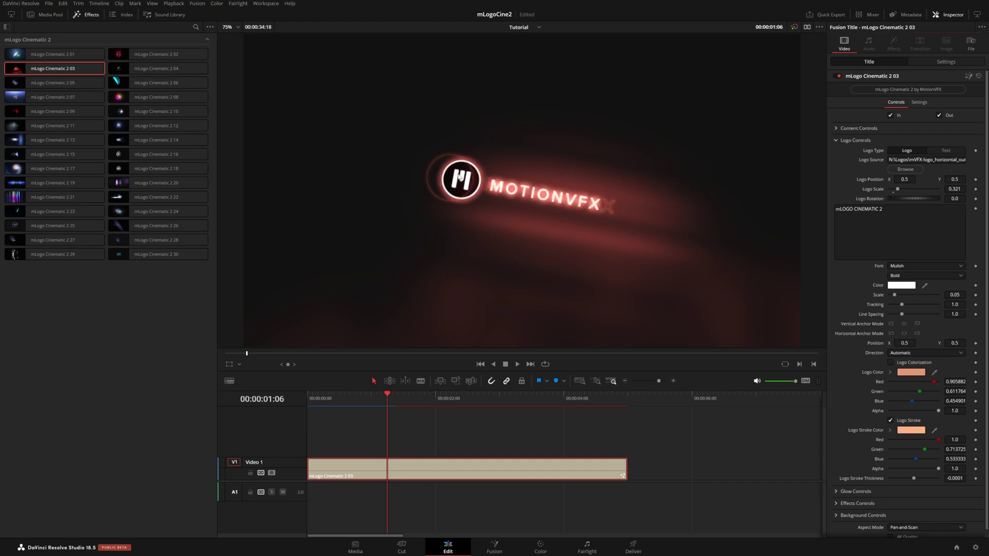
drag(364, 396, 305, 399)
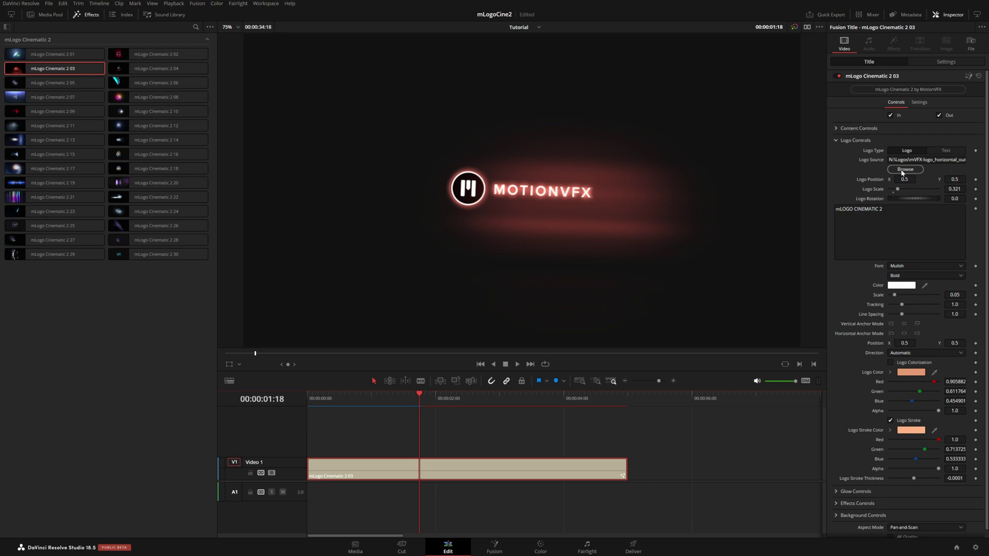
click(891, 363)
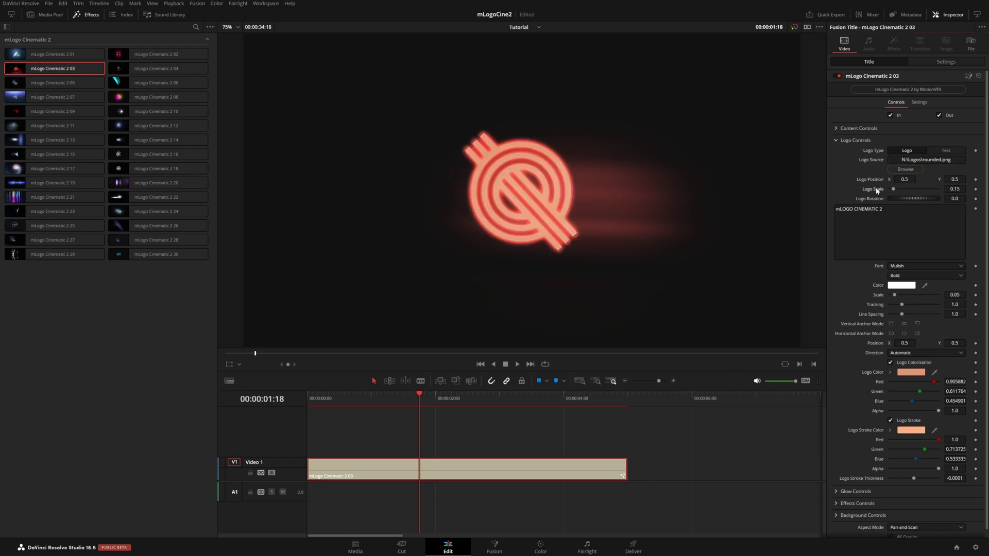
Play from the start and switch off the Logo Stroke outline
click(311, 399)
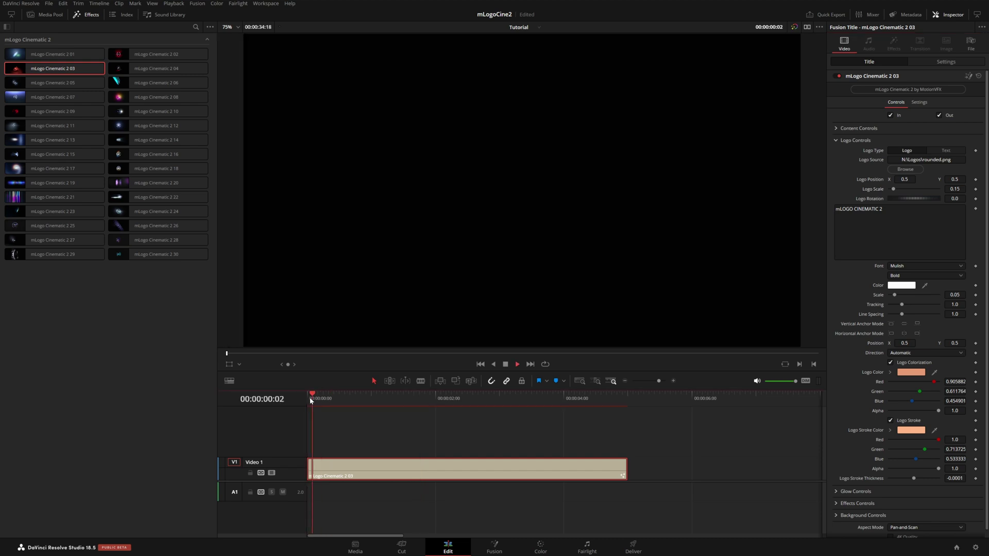
key(space)
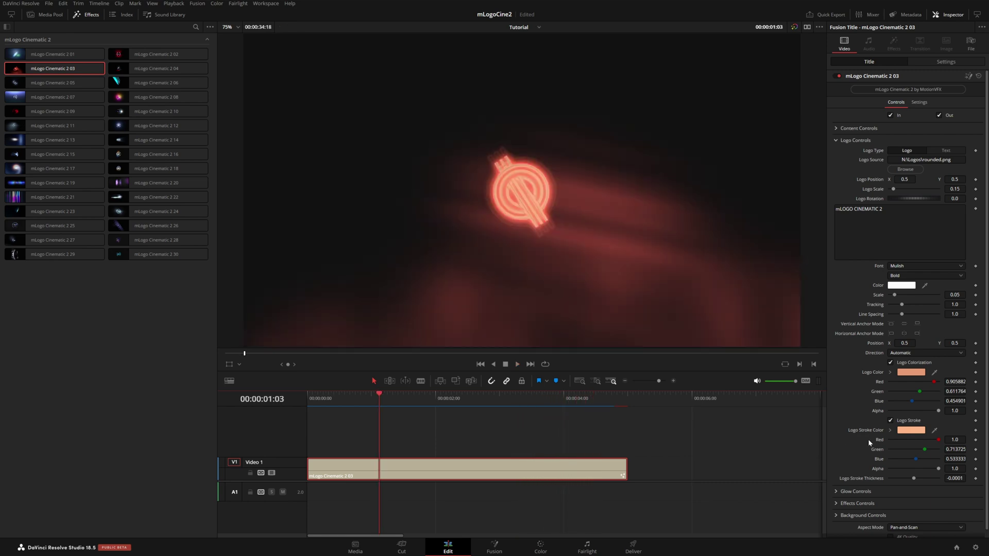
click(891, 420)
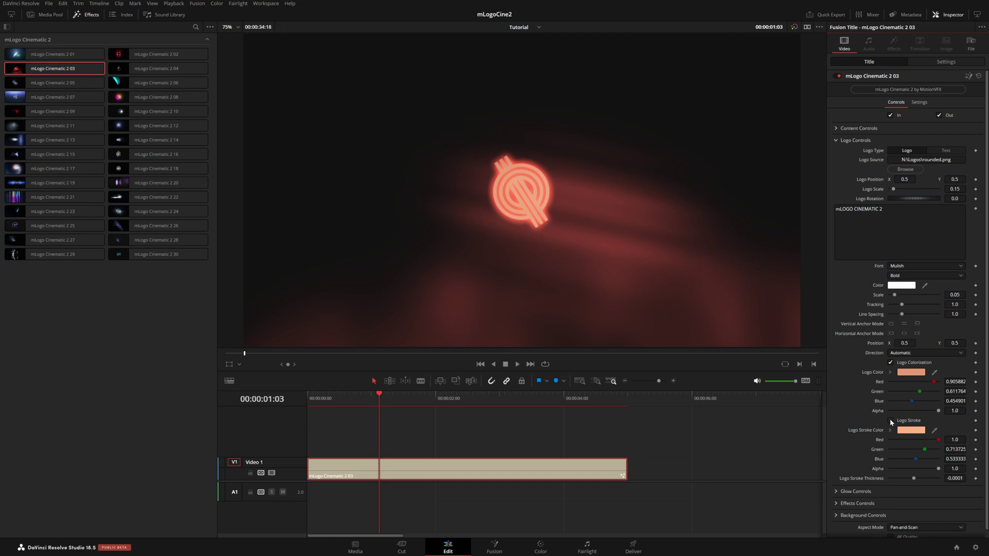
click(890, 420)
click(890, 430)
click(889, 439)
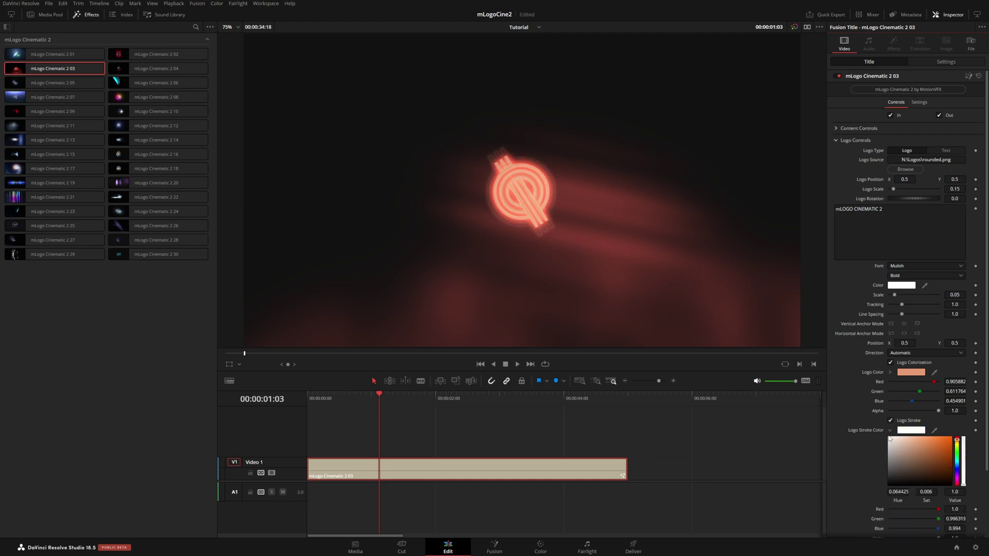
click(890, 421)
click(838, 141)
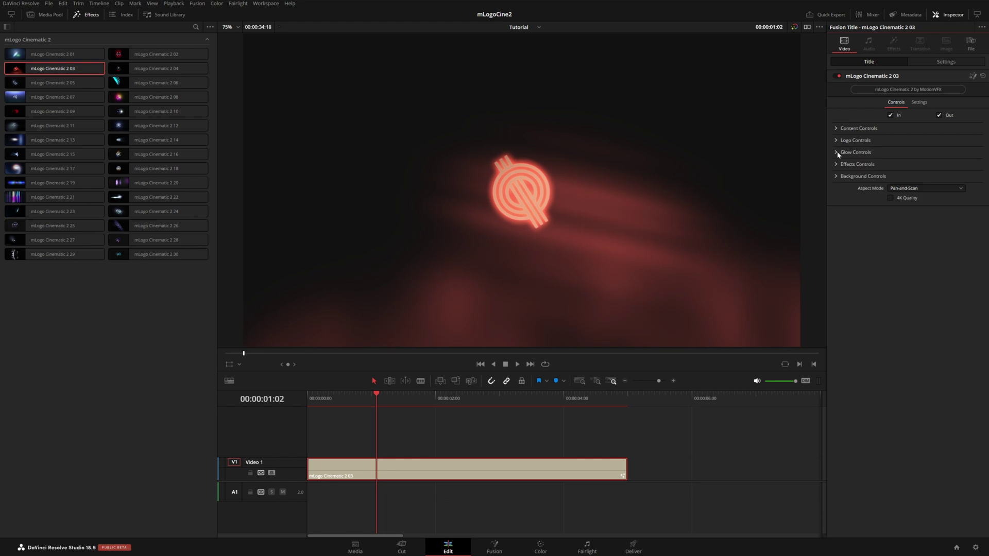
In Glow Controls, raise Glow Logo Size to 23.6
click(837, 153)
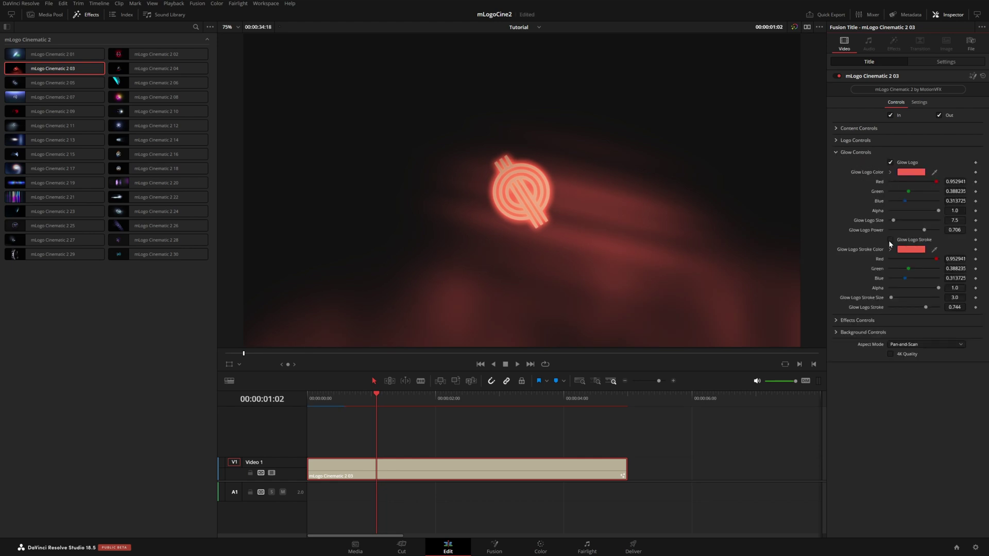
click(890, 162)
click(891, 163)
drag(894, 222, 925, 233)
click(837, 152)
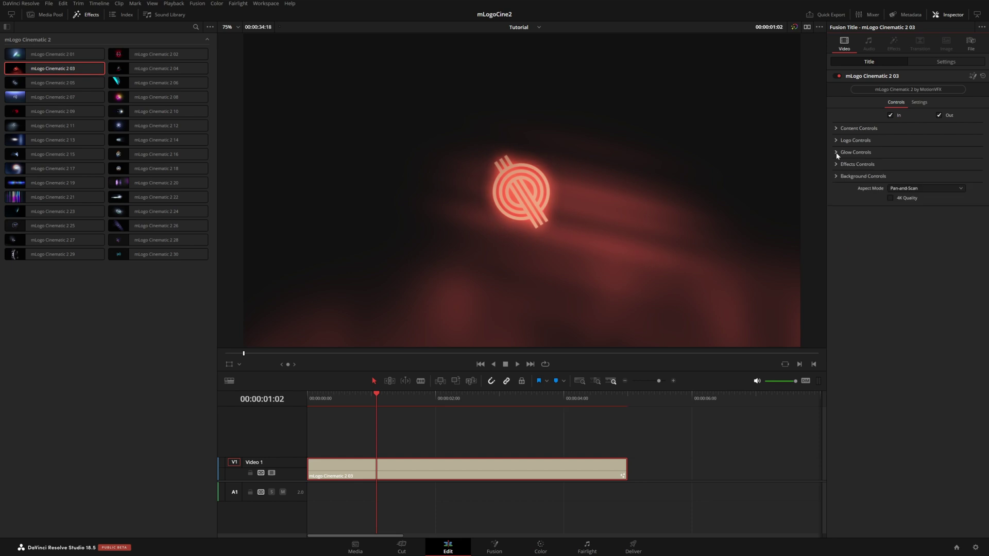
Shift the light leaks slightly, rotate them to -5.2 and recolour them cyan
click(837, 164)
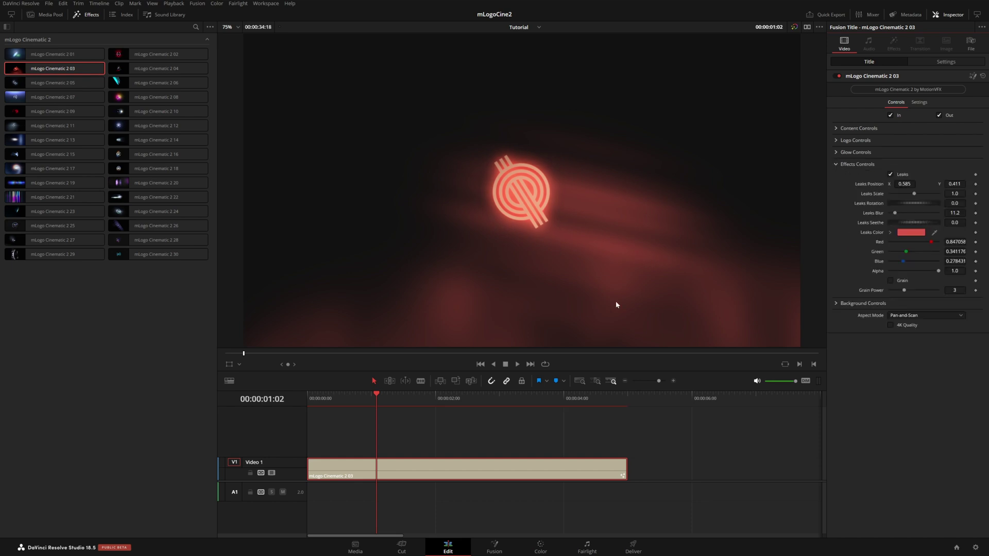
mouse_move(905, 183)
mouse_down()
mouse_move(897, 184)
mouse_move(911, 202)
mouse_up()
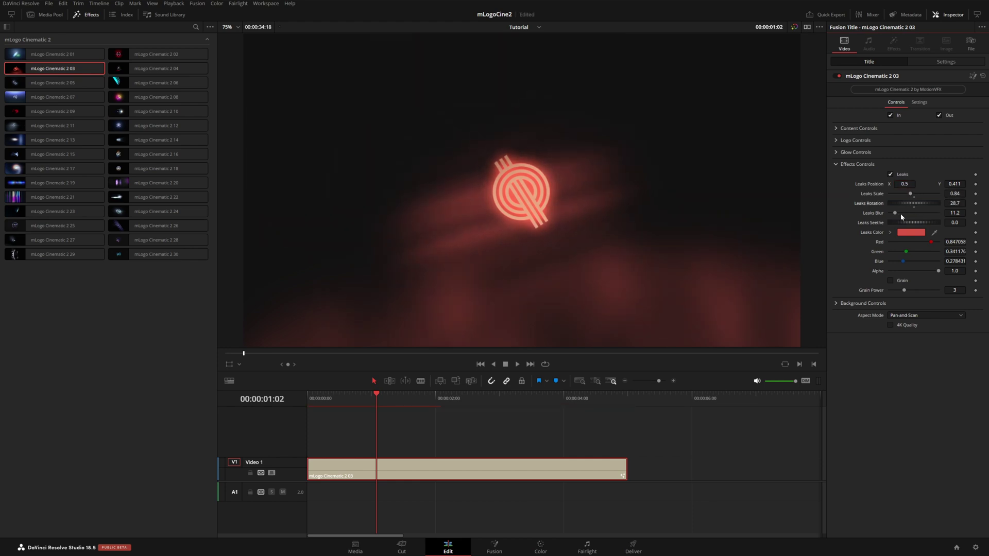
drag(901, 203, 897, 205)
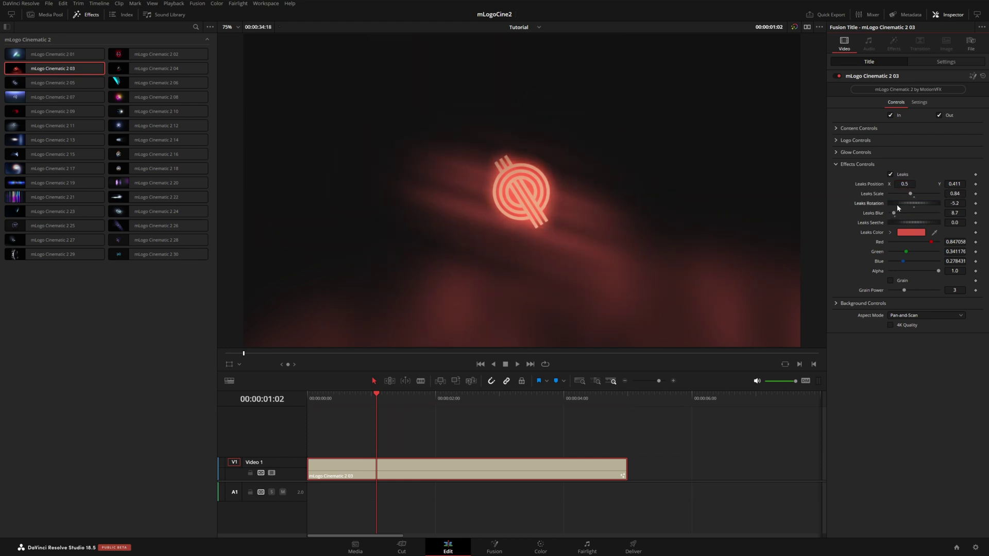
click(890, 232)
drag(959, 252, 957, 268)
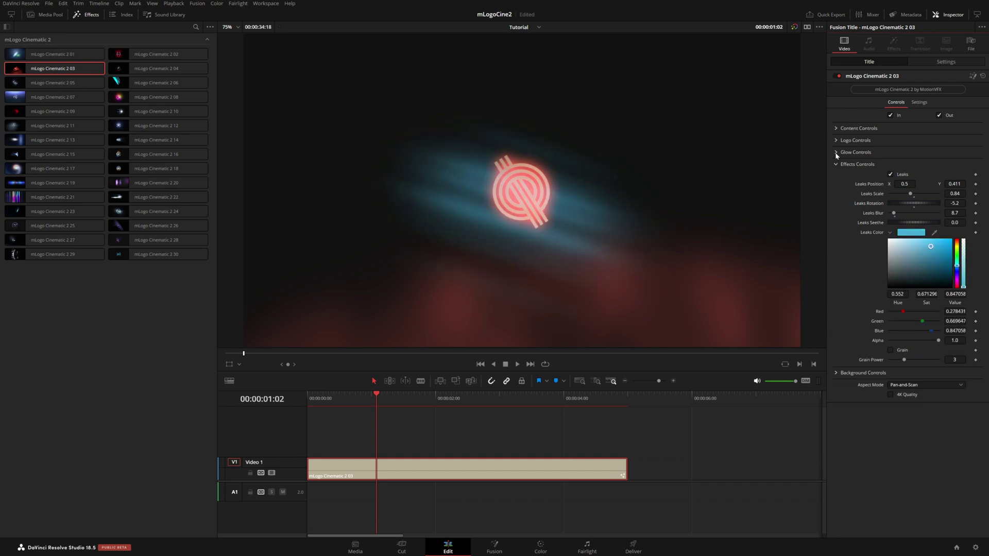
Recolour the logo glow cyan and the logo colour blue
click(834, 153)
click(890, 172)
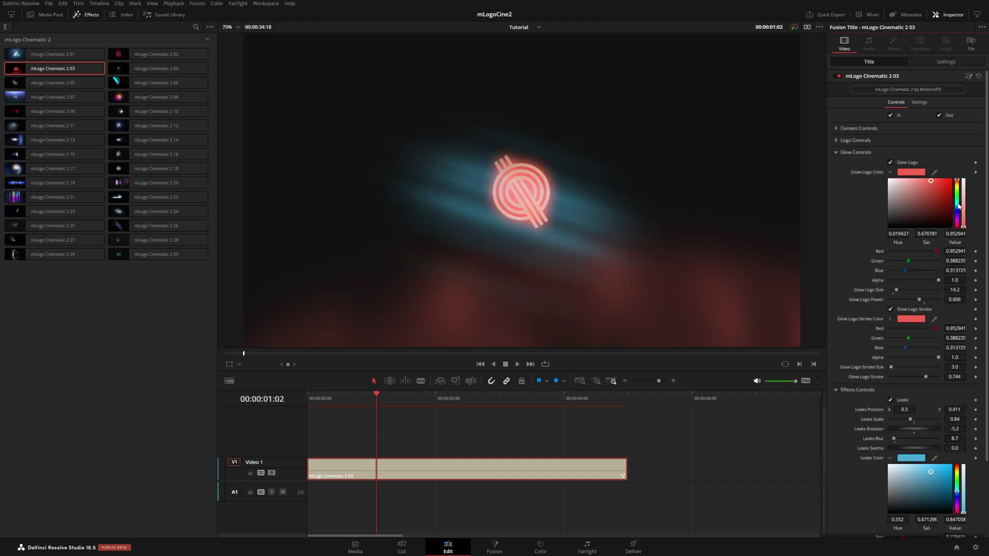
click(956, 204)
click(838, 141)
click(890, 373)
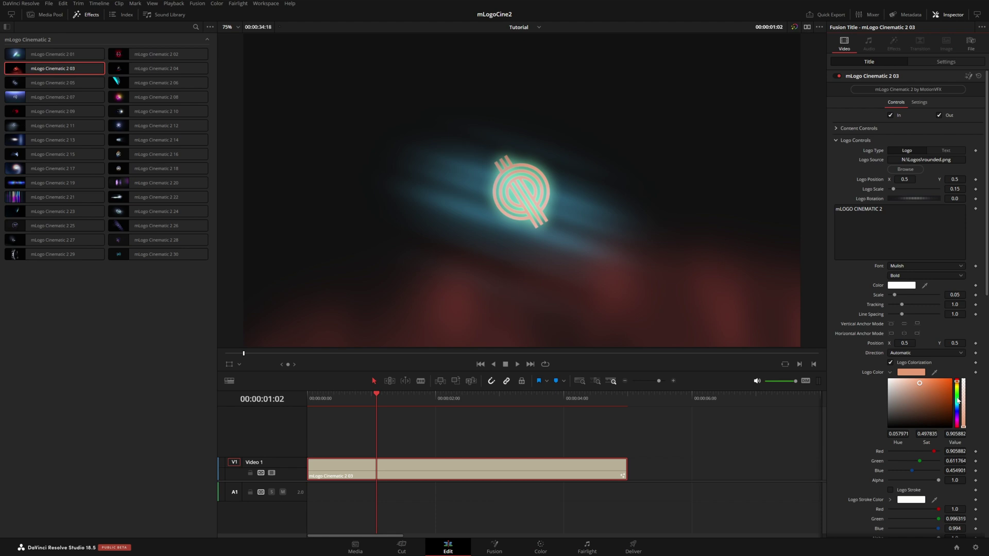
drag(957, 409, 959, 416)
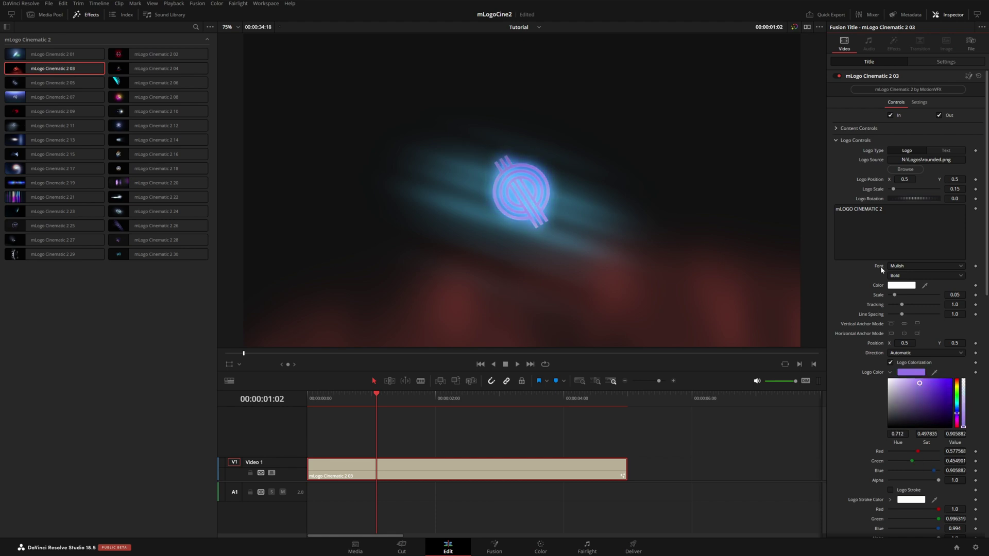
click(958, 411)
Turn the background leaks light blue and replay the animation from the start
scroll(880, 248, down, 4)
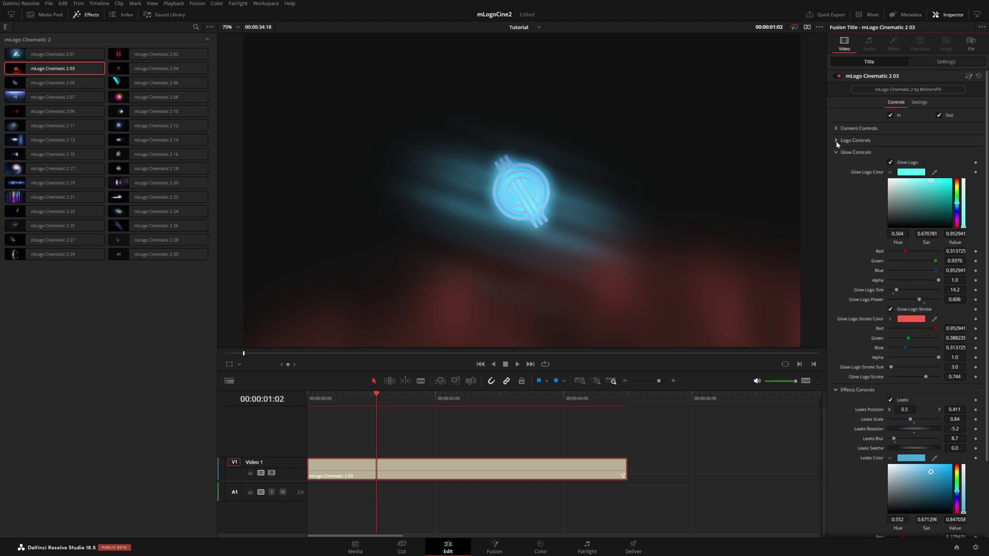
click(836, 140)
click(837, 177)
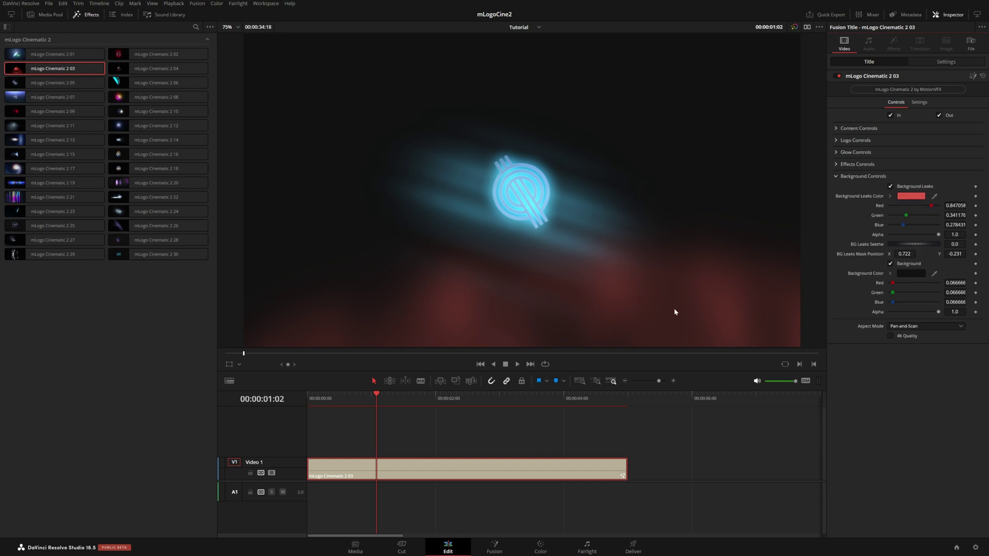
click(890, 196)
mouse_move(954, 222)
mouse_down()
mouse_move(957, 213)
mouse_move(959, 231)
mouse_up()
key(Home)
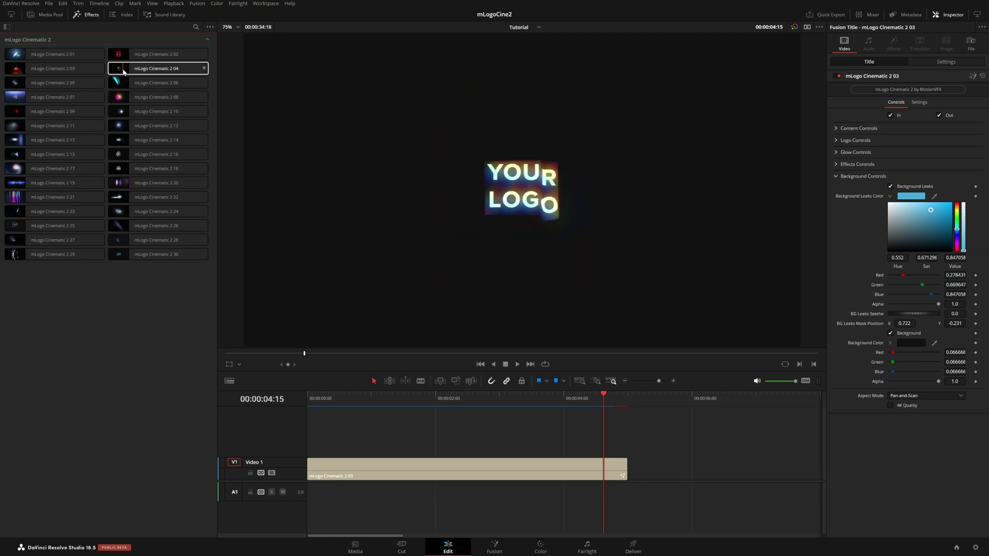
Place mLogo Cinematic 2 04 after the first title and swap its logo to A.png
drag(130, 72, 629, 470)
drag(649, 406, 713, 415)
click(730, 465)
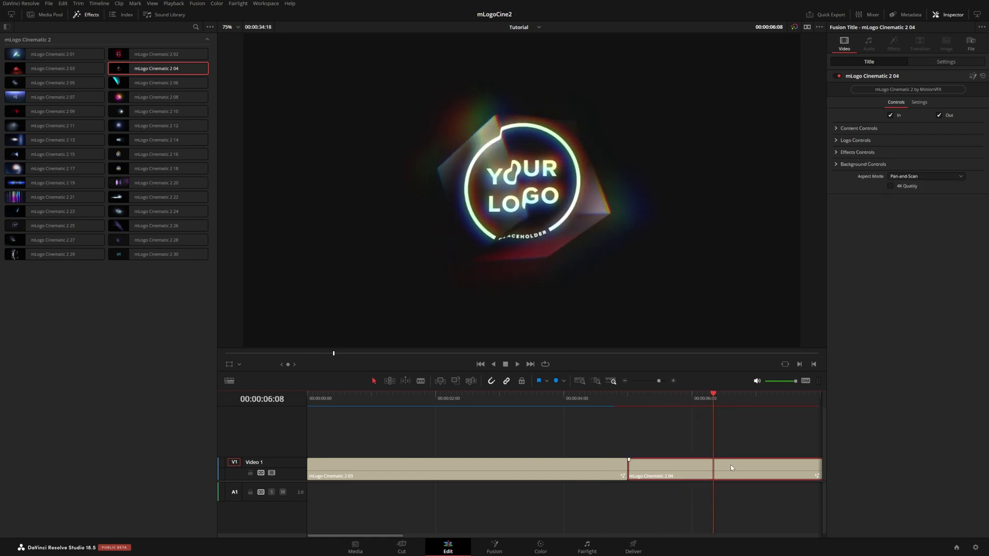
scroll(536, 465, right, 3)
scroll(537, 465, right, 2)
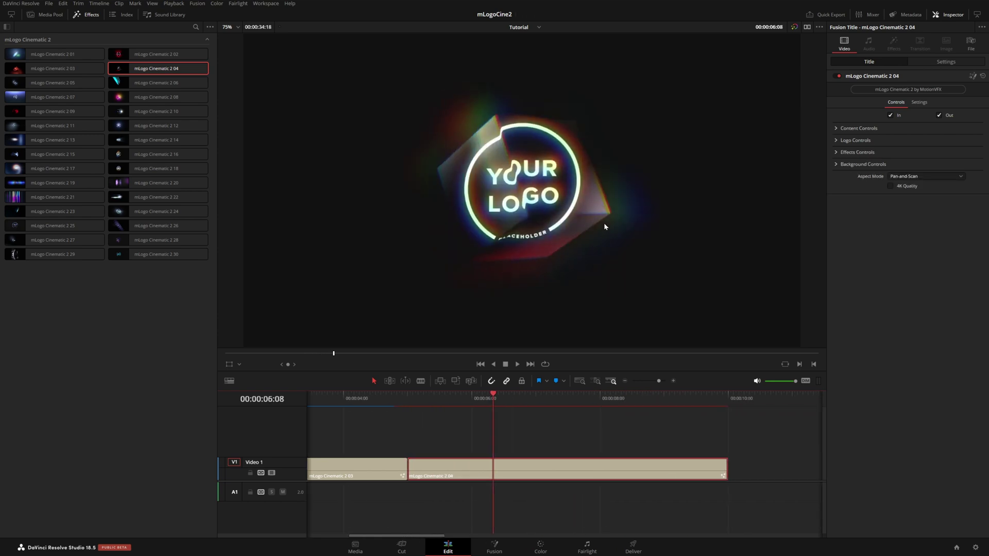
click(849, 141)
click(905, 169)
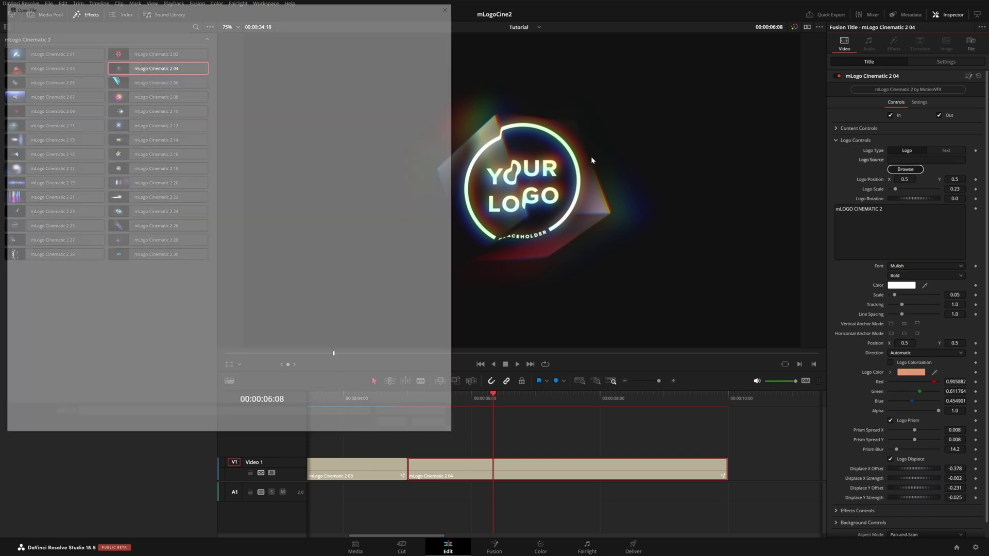
double_click(105, 65)
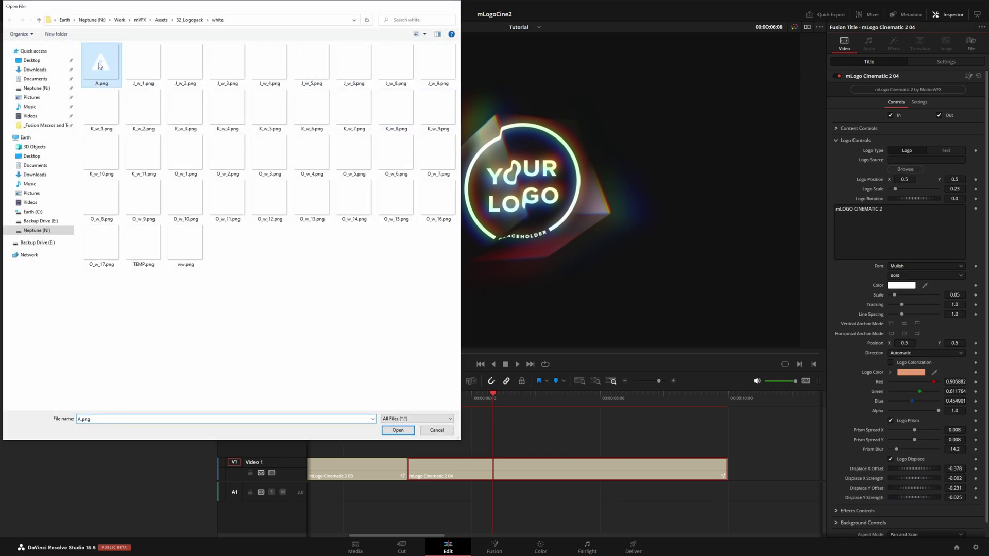
Preview the reveal, comparing it with Logo Prism and Logo Displace off and back on
click(413, 400)
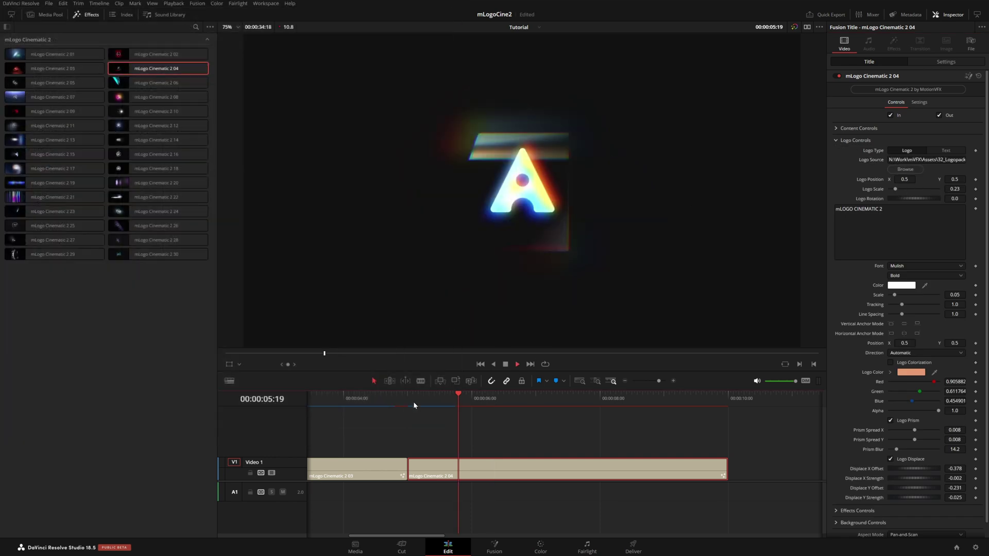
key(space)
key(space)
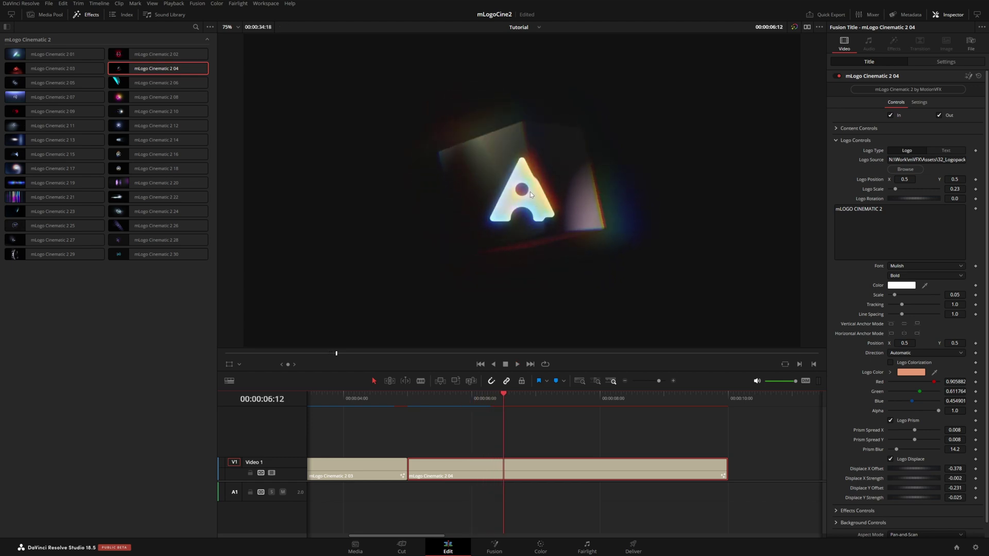
mouse_move(483, 404)
mouse_down()
mouse_move(464, 404)
mouse_move(478, 404)
mouse_up()
scroll(895, 429, down, 1)
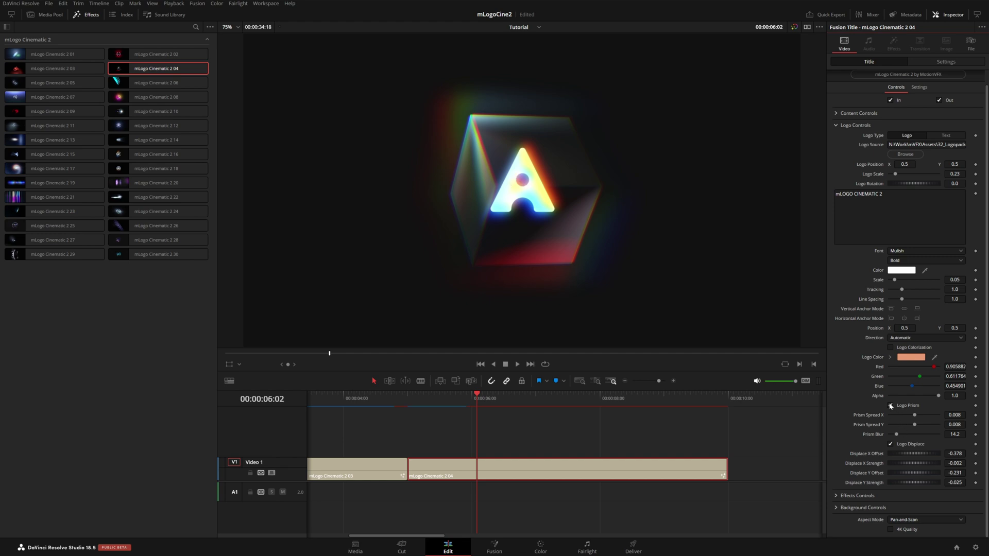
click(891, 406)
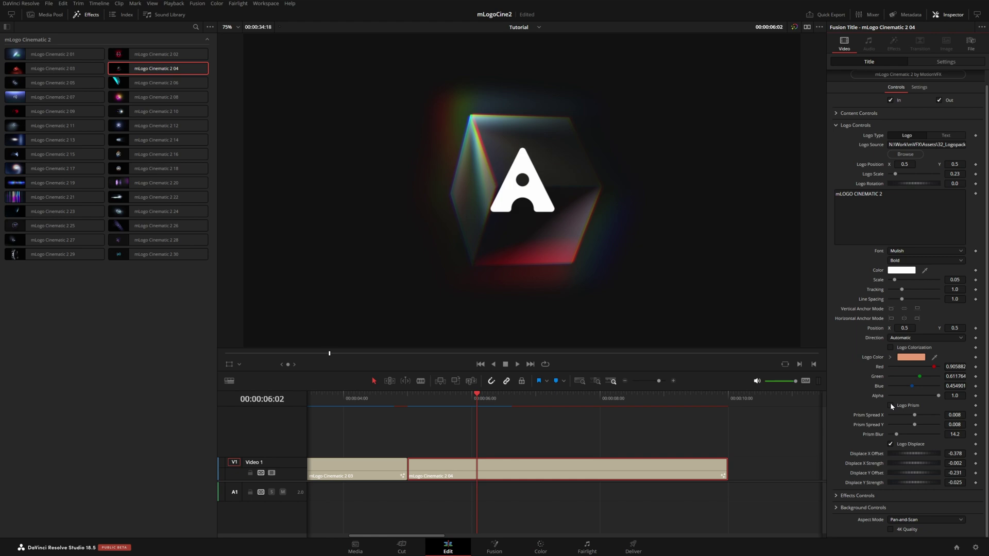
click(890, 444)
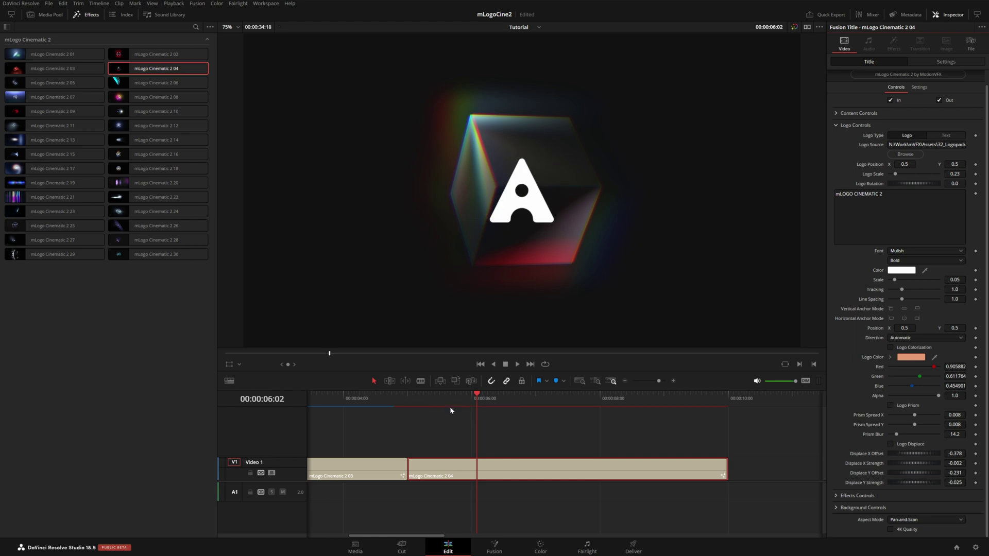
drag(452, 402, 485, 401)
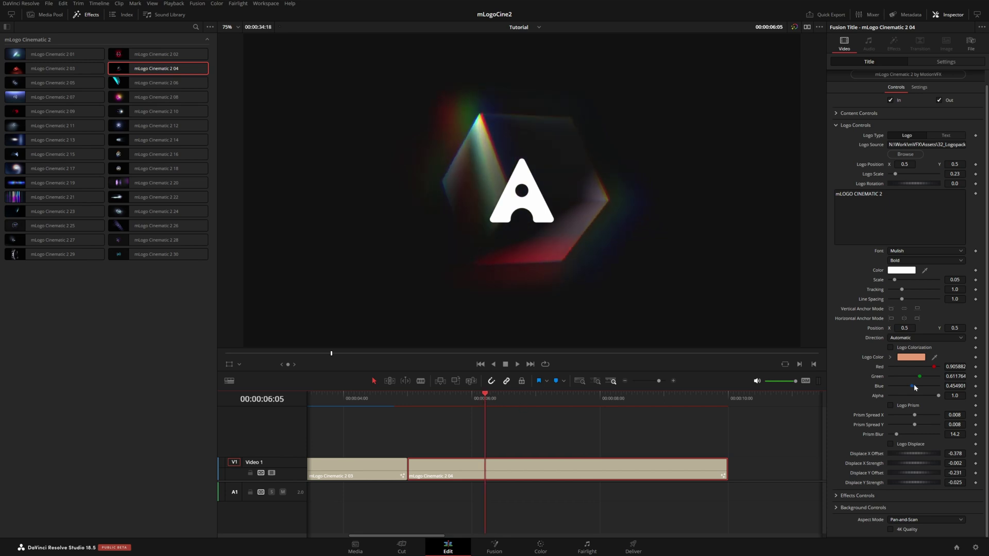
click(891, 406)
click(891, 444)
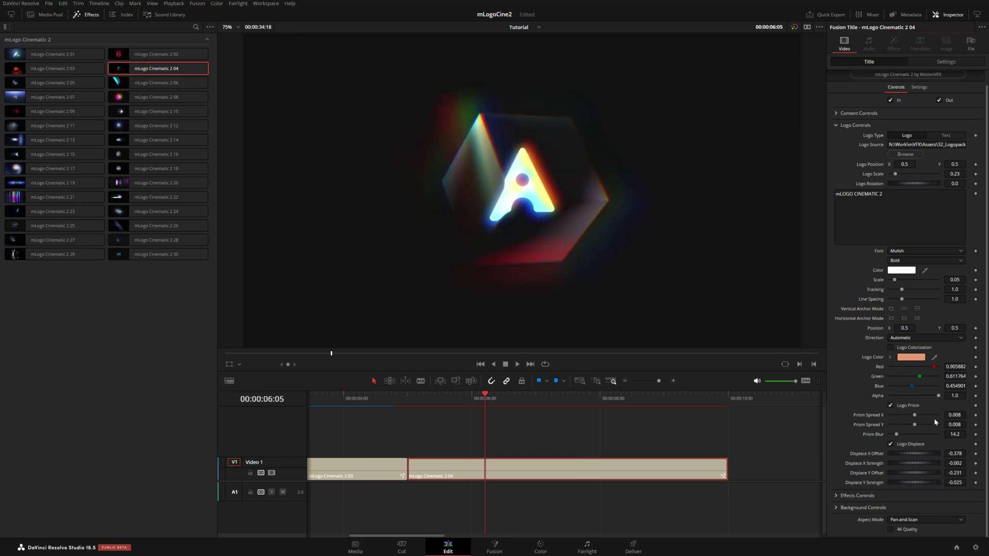
Narrow Prism Spread X, adjust Prism Blur, raise Displace X Strength, and replay the reveal
drag(955, 415, 950, 415)
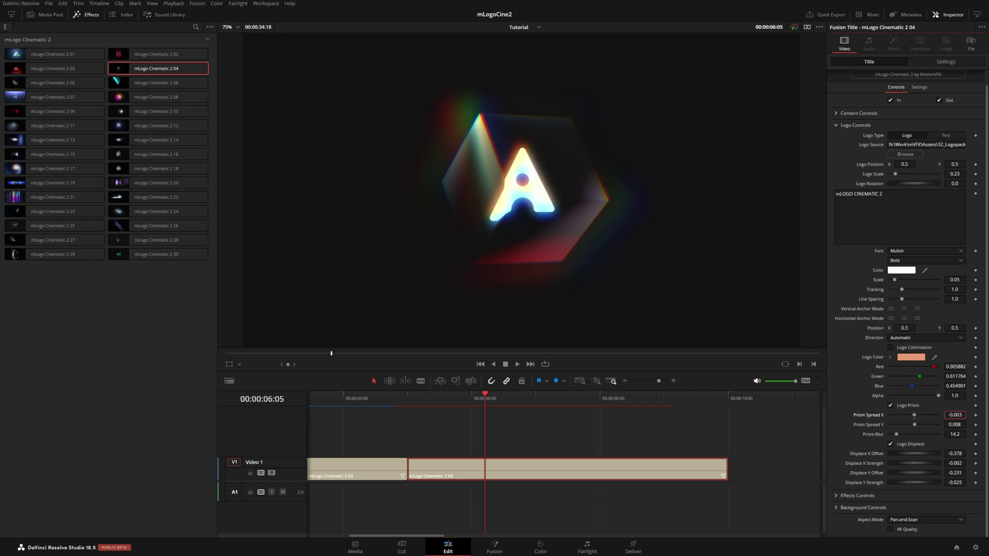
drag(955, 434, 915, 458)
mouse_move(955, 463)
mouse_down()
mouse_move(945, 463)
mouse_move(957, 473)
mouse_move(943, 473)
mouse_move(976, 483)
mouse_move(953, 482)
mouse_up()
key(space)
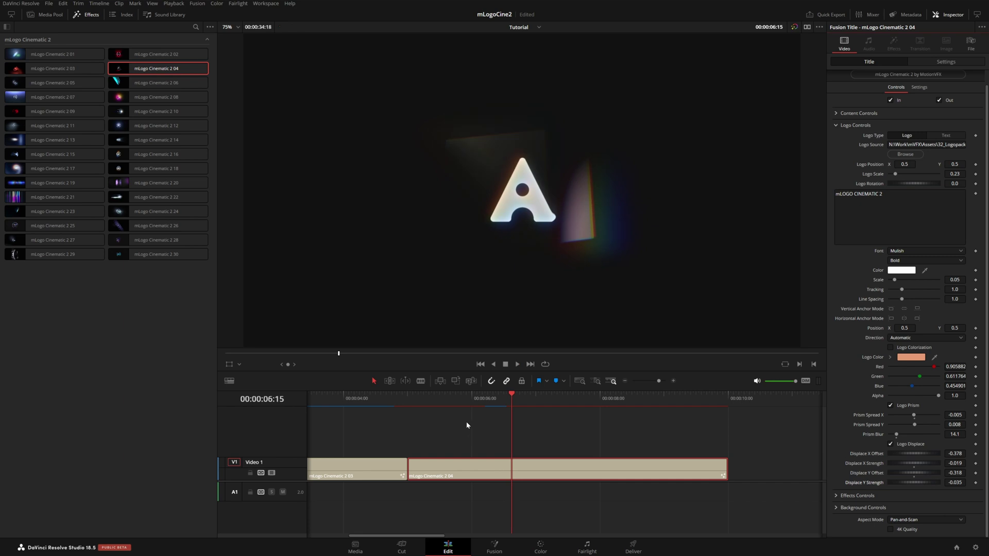
drag(447, 400, 425, 403)
key(space)
click(432, 405)
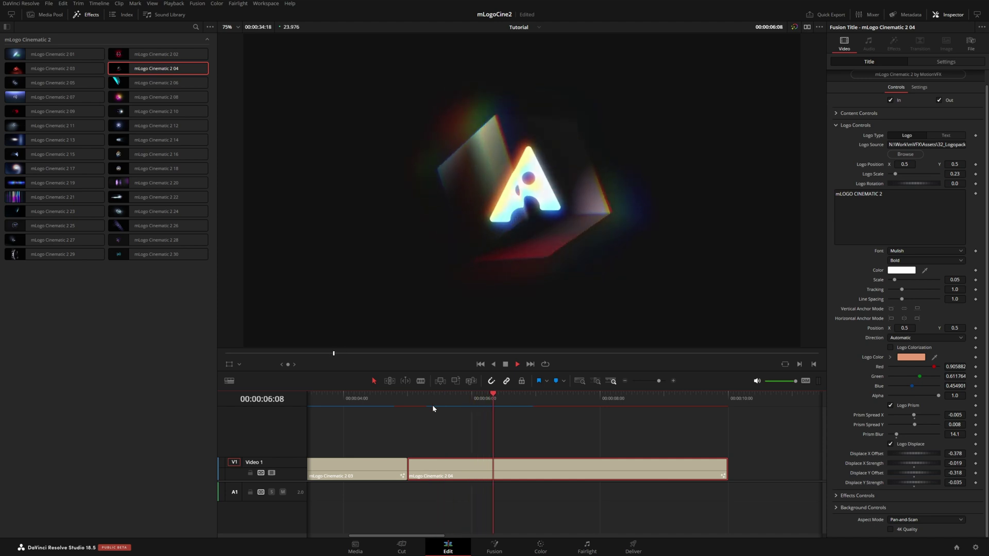
key(space)
click(857, 495)
At 6:01, enable the box around the logo and raise the box prism blur to 7.1
scroll(845, 492, down, 5)
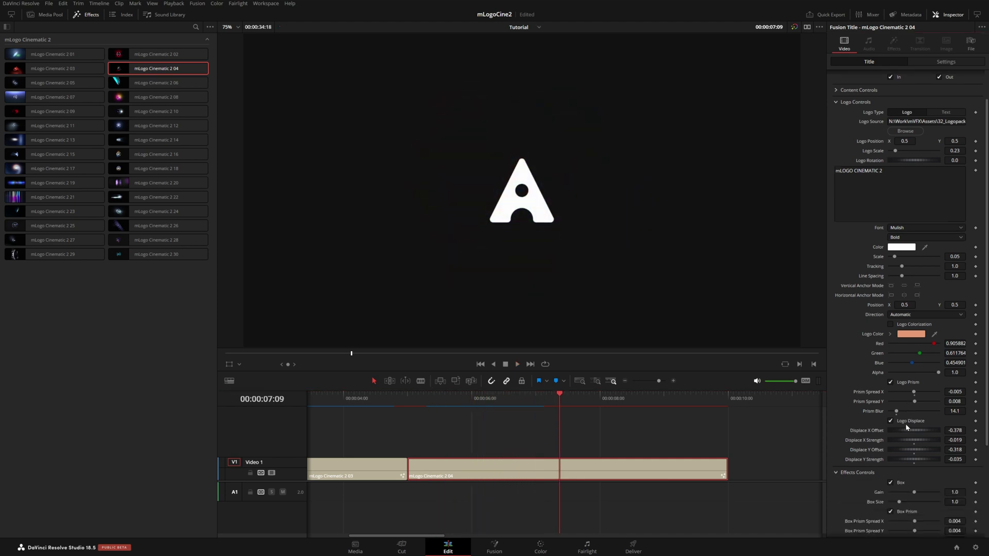
click(473, 401)
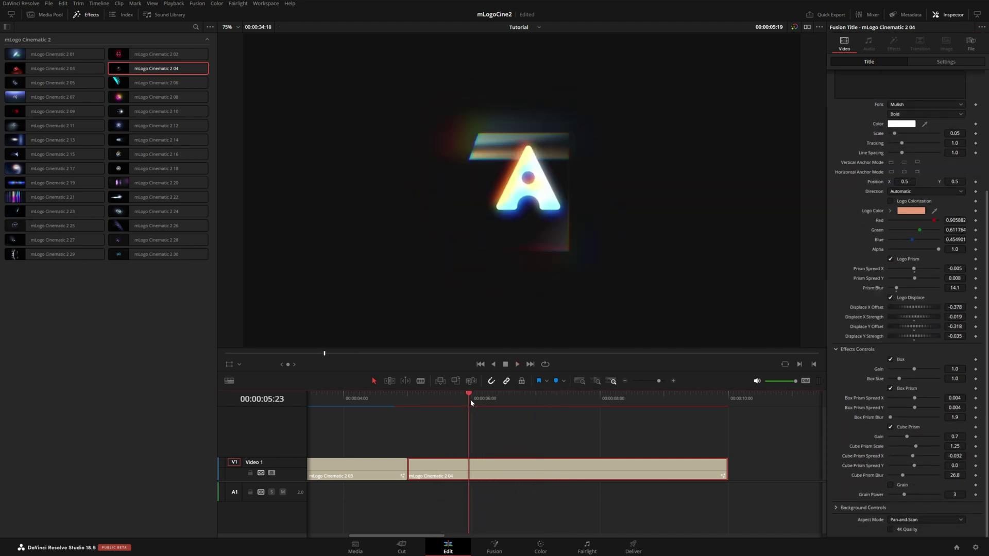
click(891, 359)
click(891, 389)
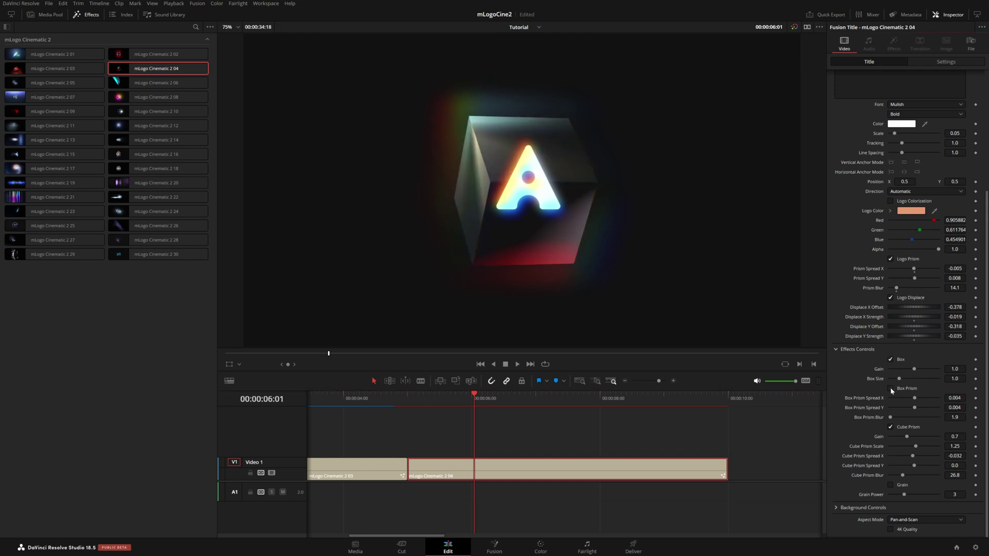
click(890, 388)
drag(890, 417, 893, 417)
Re-enable Cube Prism with gain 0.72, blur 15.0 and spread Y -0.031
click(890, 427)
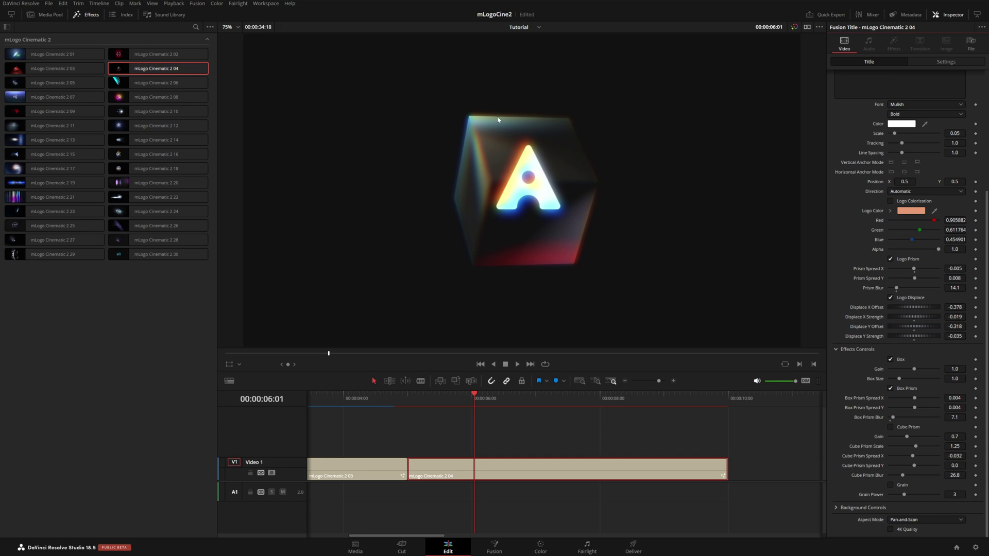
click(890, 428)
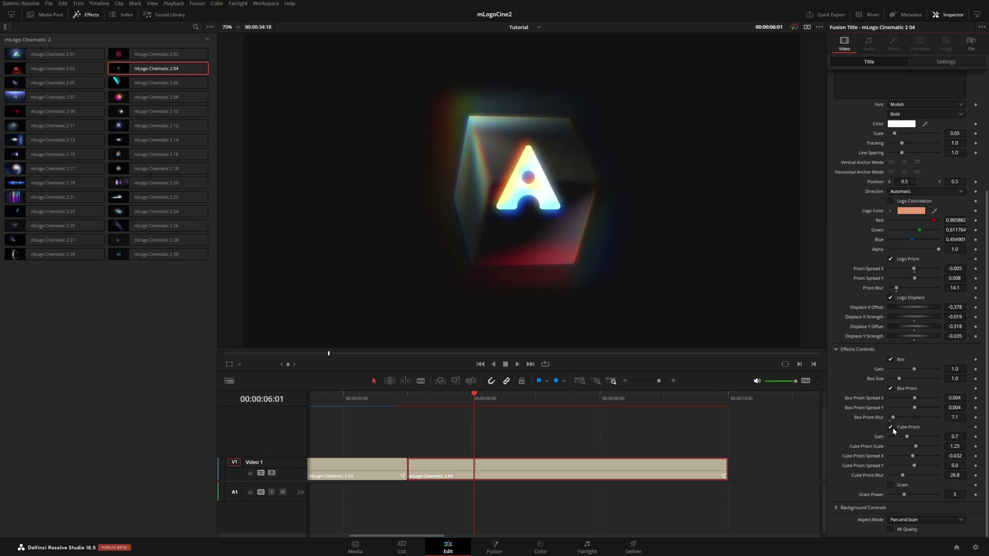
drag(907, 436, 914, 437)
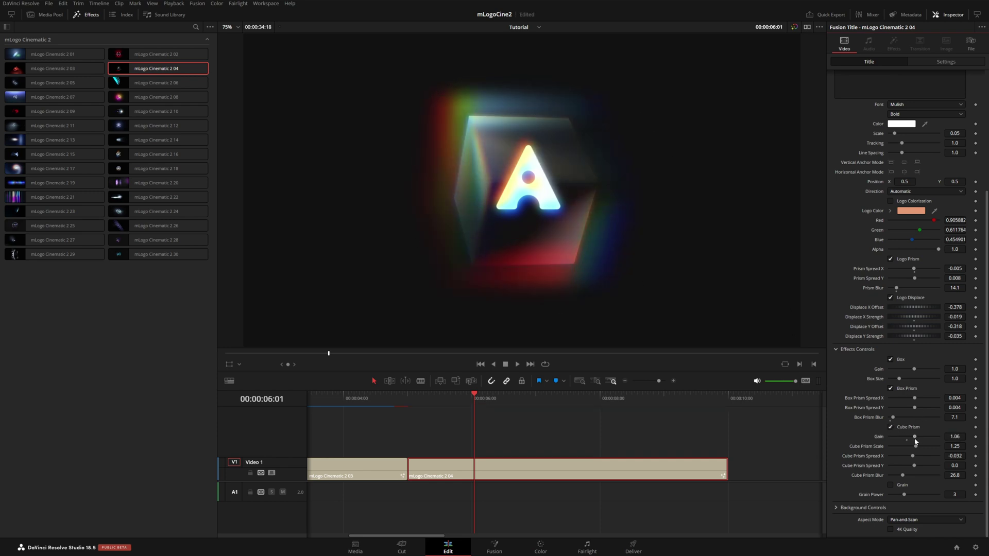
mouse_move(902, 475)
mouse_down()
mouse_move(883, 475)
mouse_move(893, 478)
mouse_up()
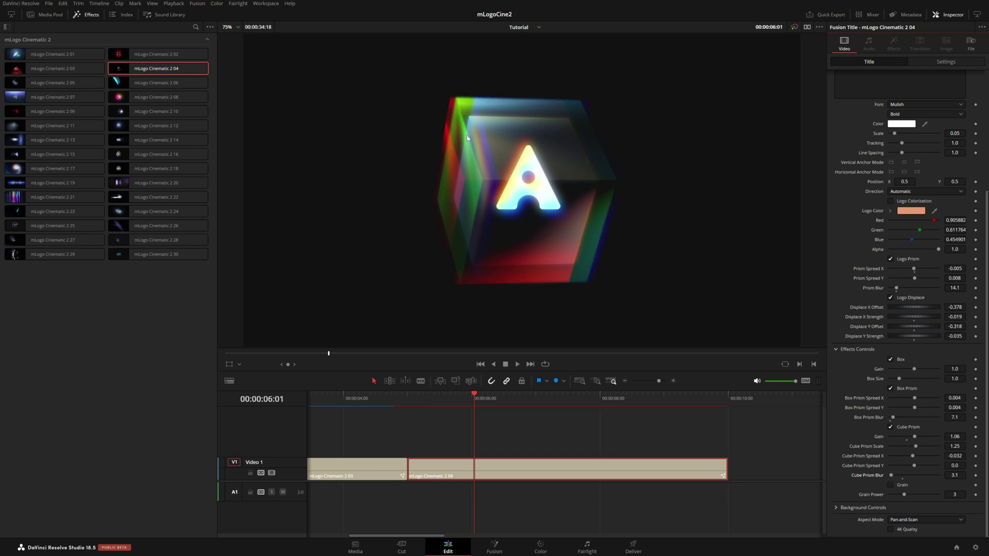
drag(894, 478, 899, 479)
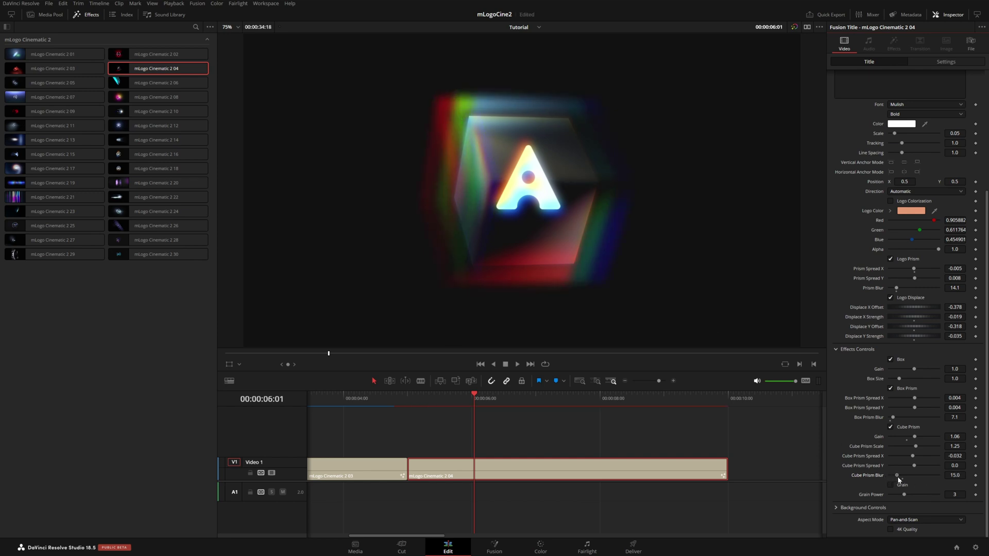
drag(915, 438, 909, 441)
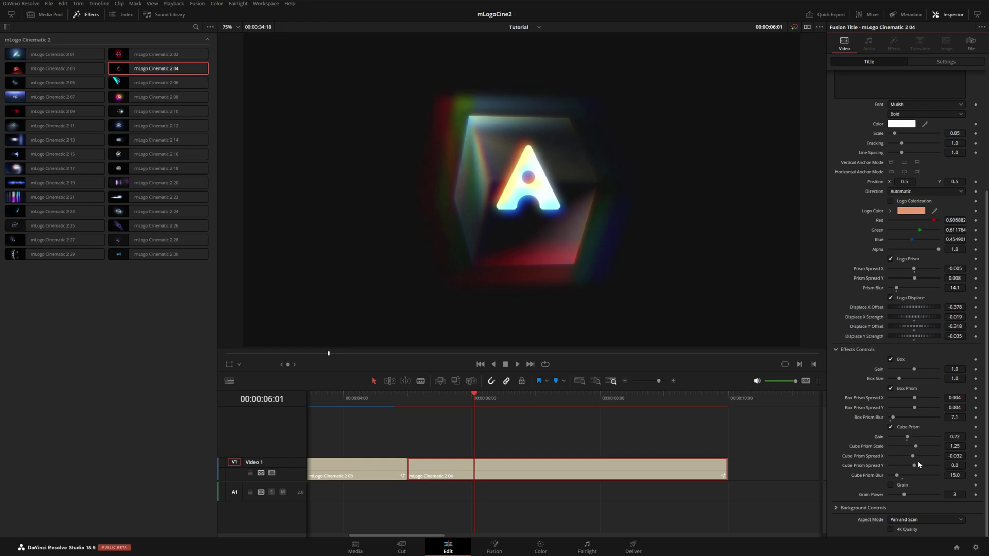
drag(915, 466, 913, 466)
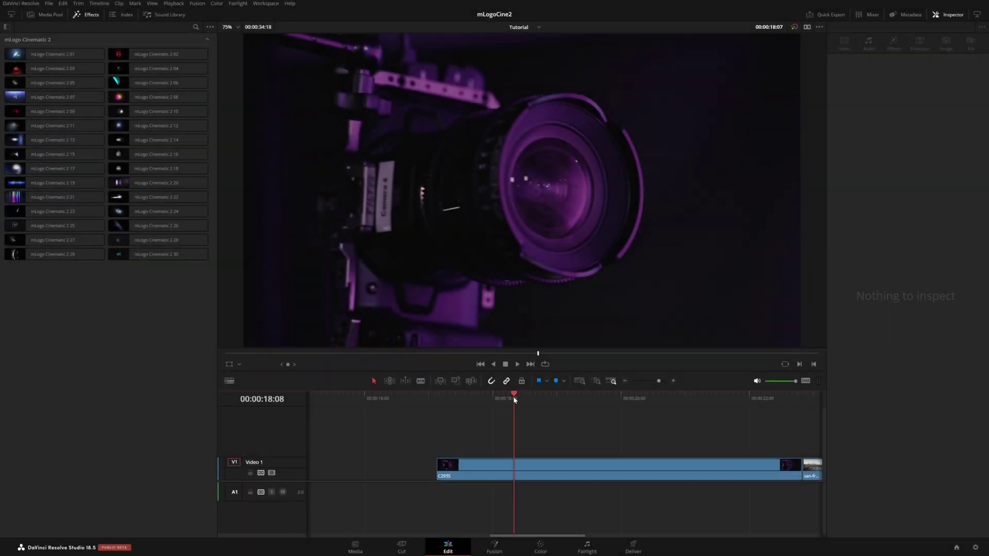
Over the C2935 footage, load H2.png as the 01 title's logo and preview the reveal
drag(513, 396, 731, 401)
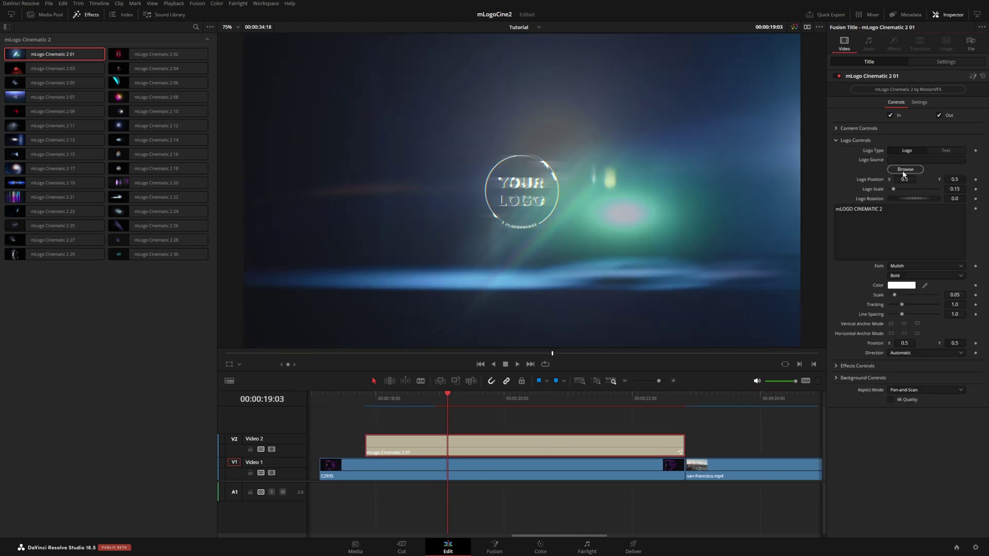
click(906, 171)
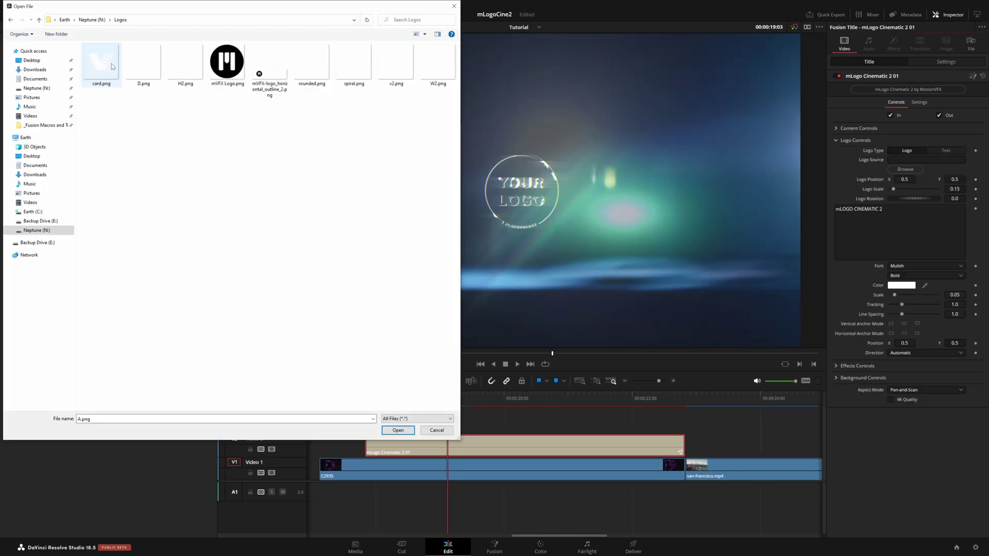
double_click(186, 62)
click(366, 403)
key(space)
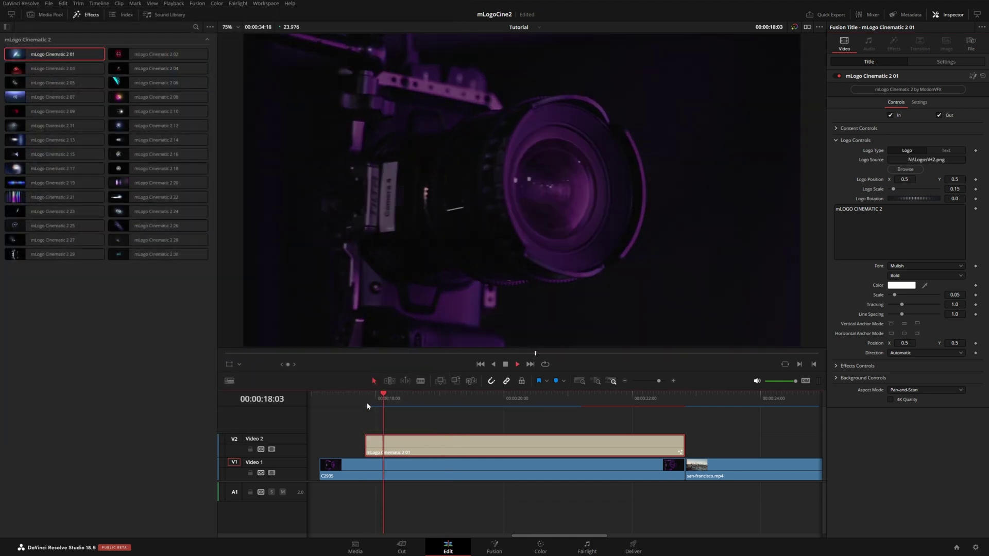
key(space)
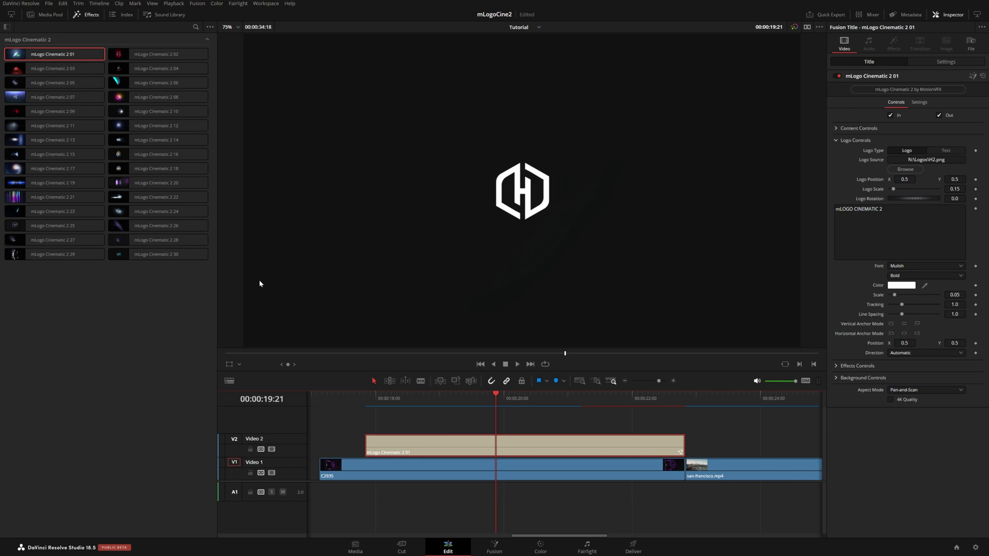
Colour the title background blue-purple at alpha 0.472, then switch the background off and play
click(834, 139)
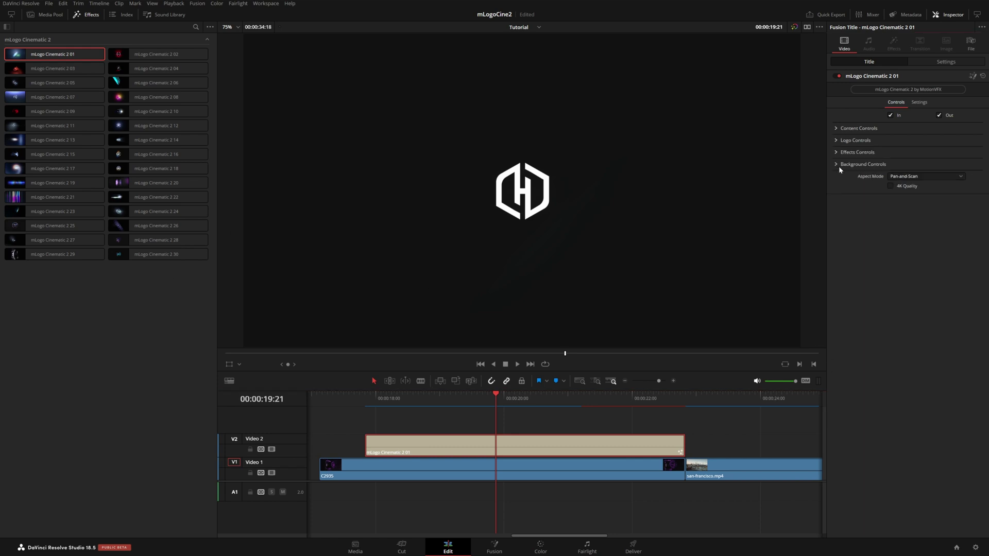
click(836, 164)
click(891, 174)
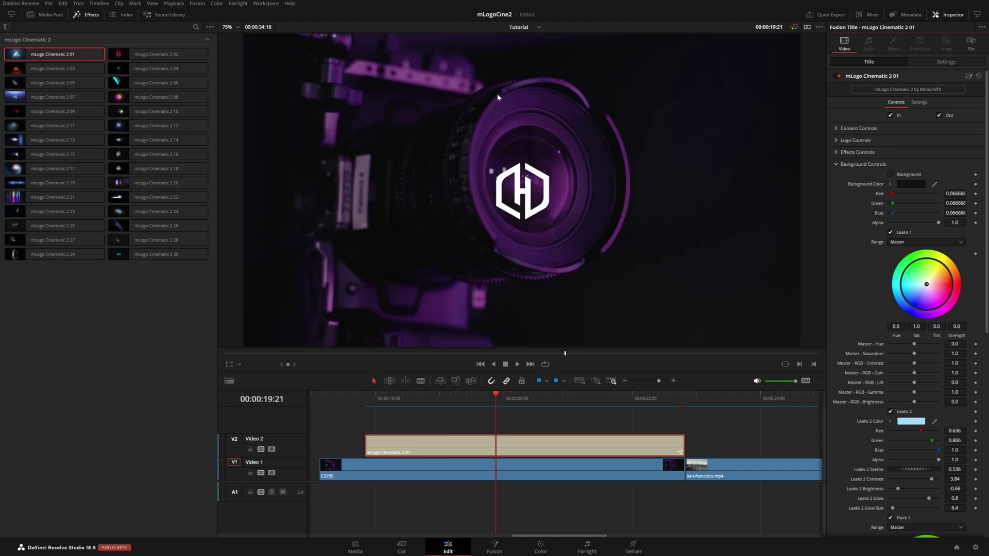
click(891, 175)
drag(938, 223, 911, 227)
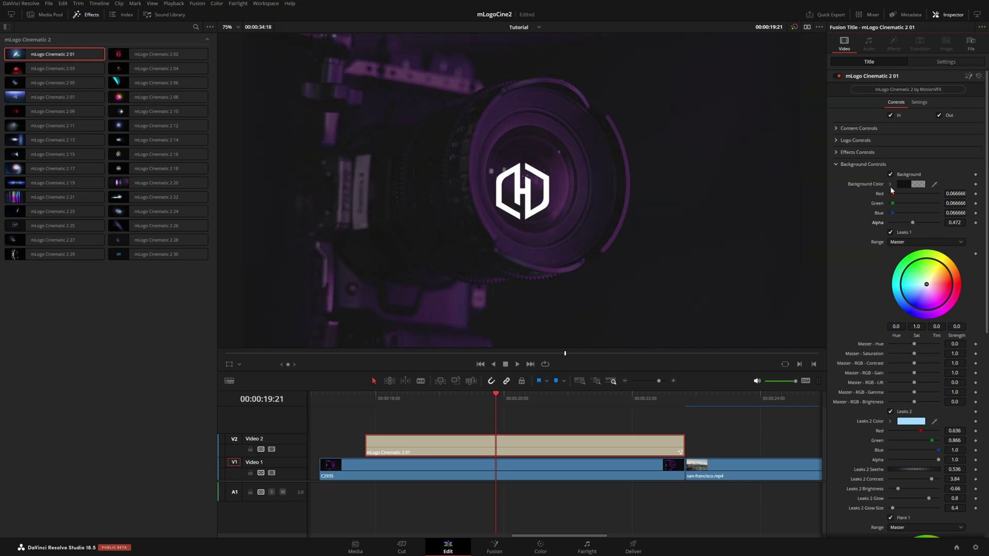
click(890, 183)
click(888, 214)
mouse_move(888, 214)
mouse_down()
mouse_move(958, 215)
mouse_move(958, 225)
mouse_up()
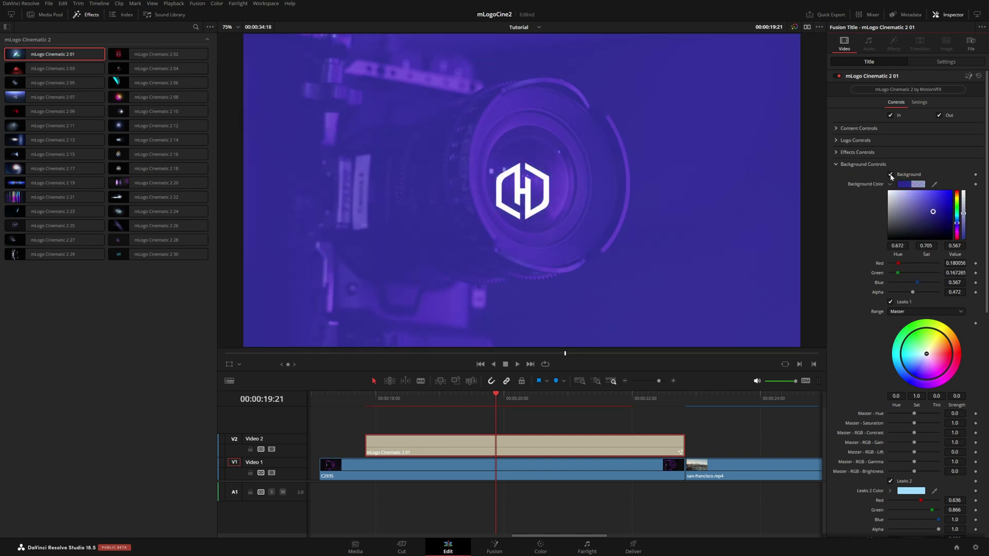
click(891, 175)
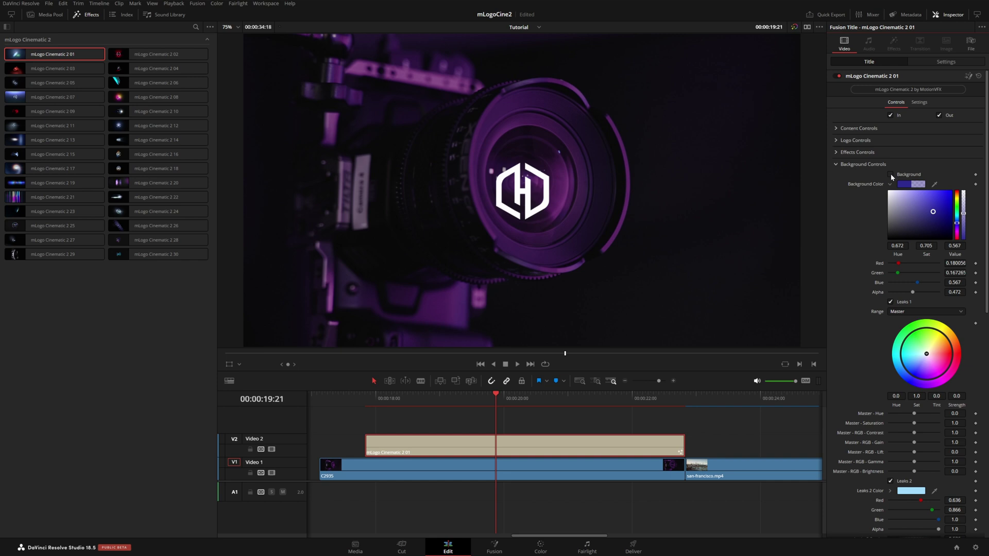
click(362, 403)
key(space)
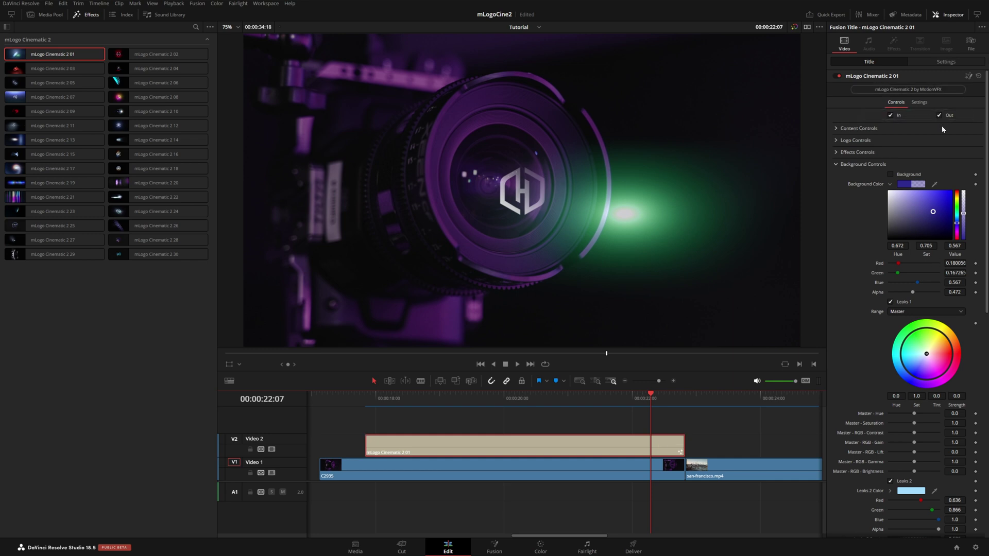
Move C2935 and its logo title earlier on the timeline and preview the section
mouse_move(536, 467)
mouse_down()
mouse_move(516, 466)
mouse_move(533, 469)
mouse_up()
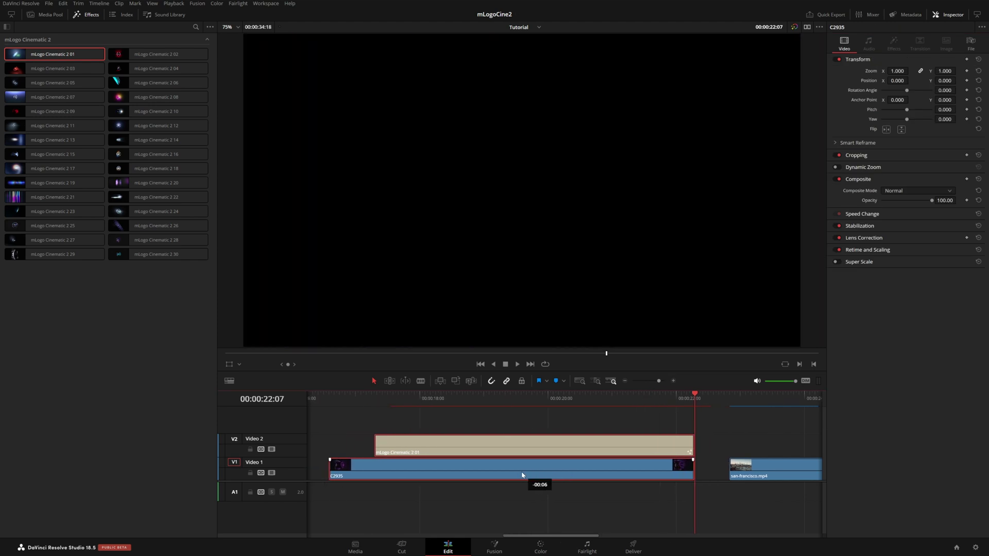
click(371, 394)
key(space)
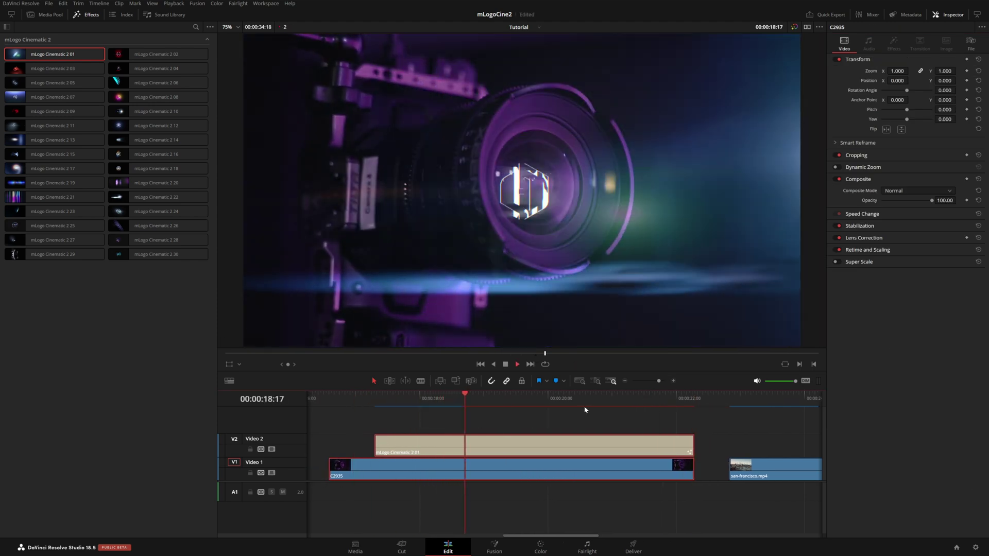
key(space)
click(584, 415)
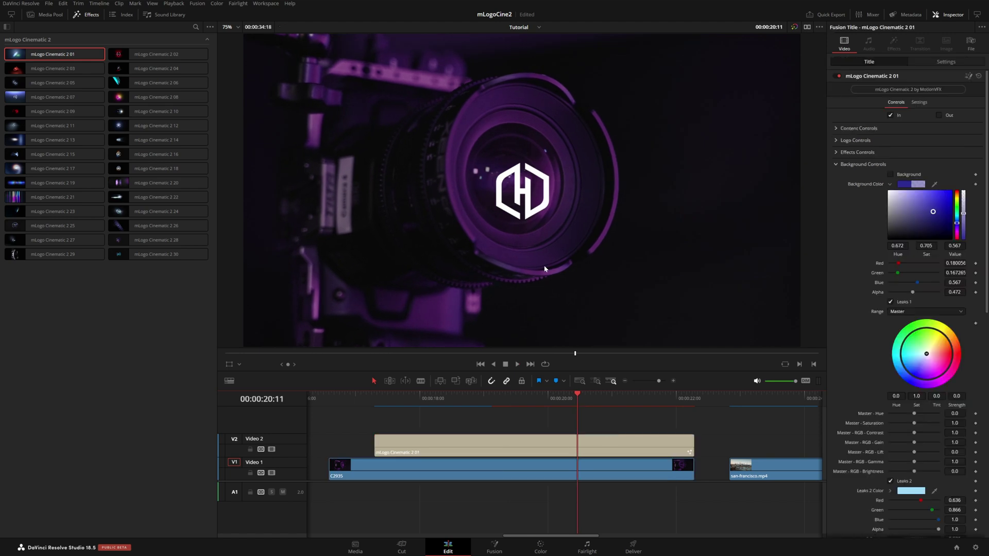
key(space)
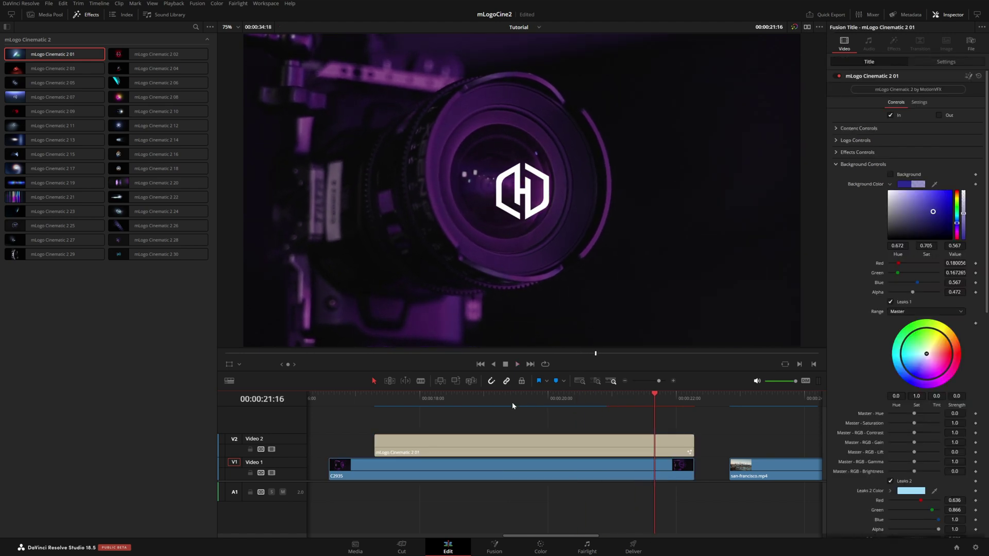
click(582, 398)
Trim C2935's end shorter, add a fade-out, replay, and select the V2 title
drag(691, 469, 510, 460)
drag(496, 400, 516, 400)
drag(603, 469, 597, 468)
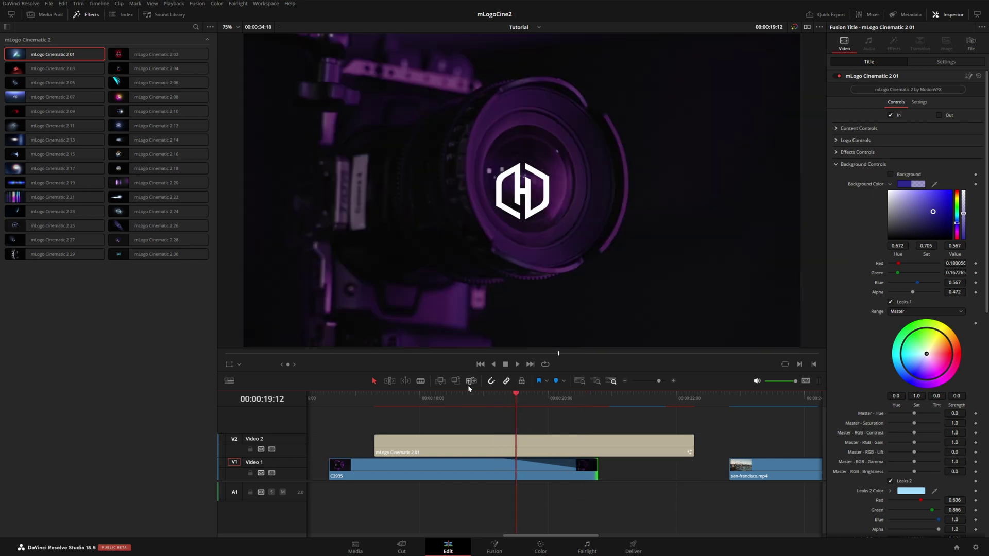
drag(477, 395, 331, 397)
key(space)
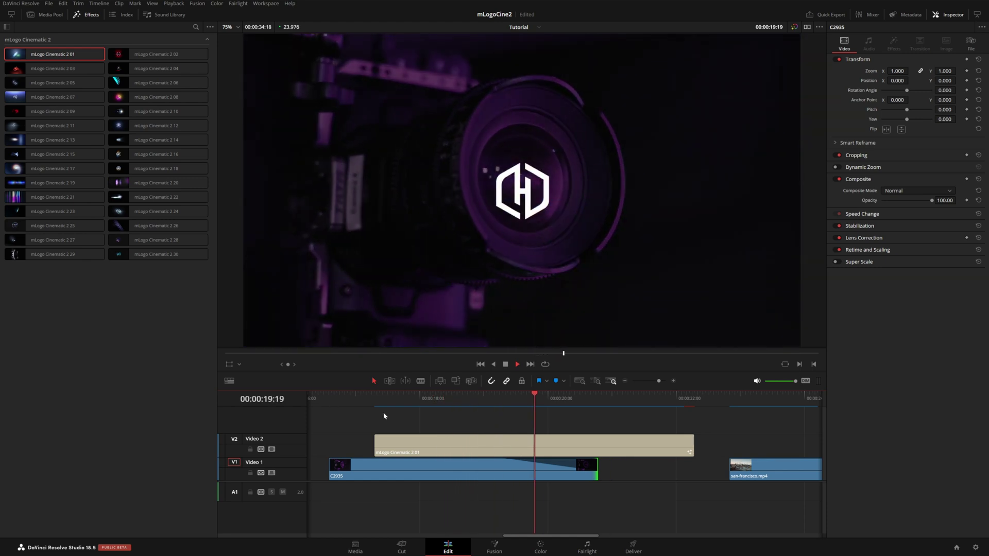
click(494, 443)
drag(443, 398, 455, 398)
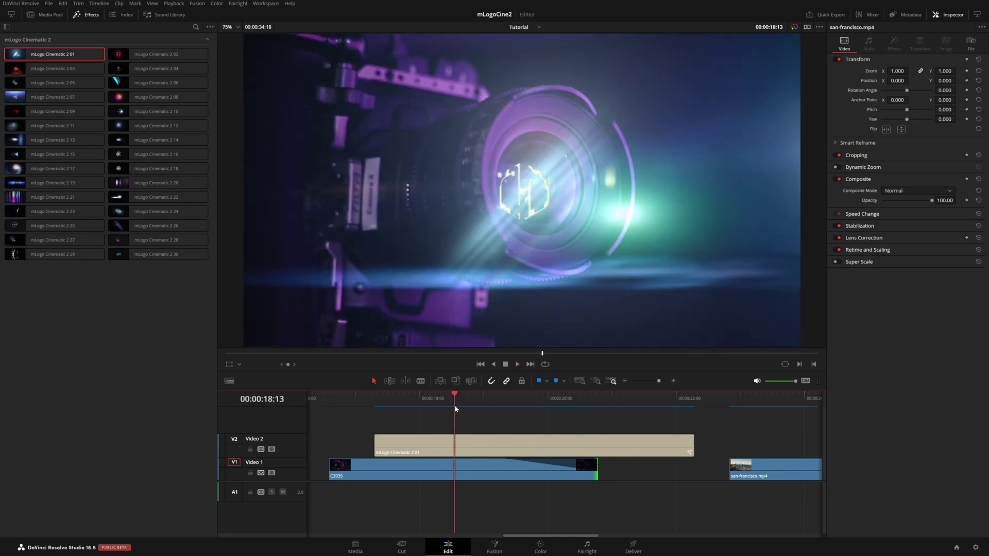
click(505, 439)
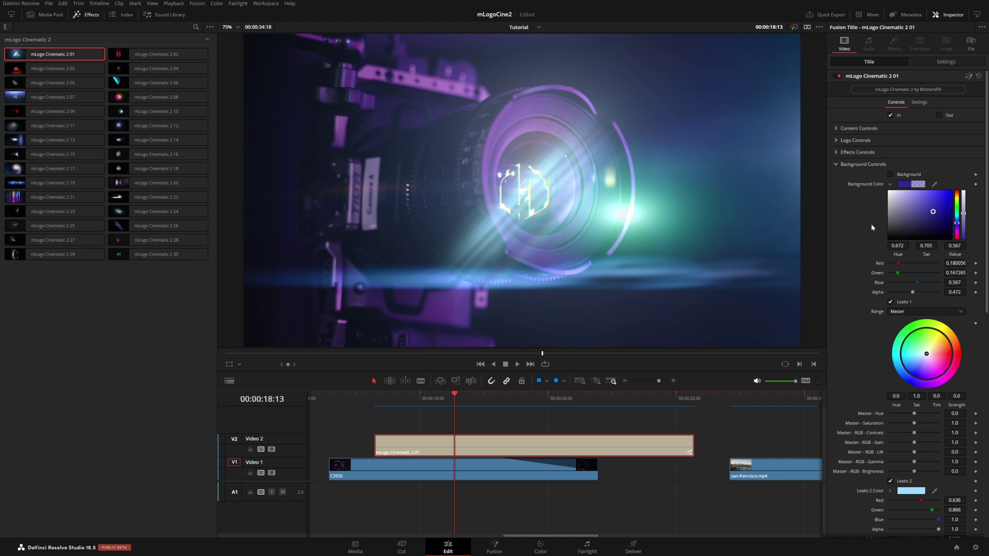
Scroll to Flare 2 in the Inspector and raise its Master Hue from 0.0 to 0.3
scroll(874, 352, down, 15)
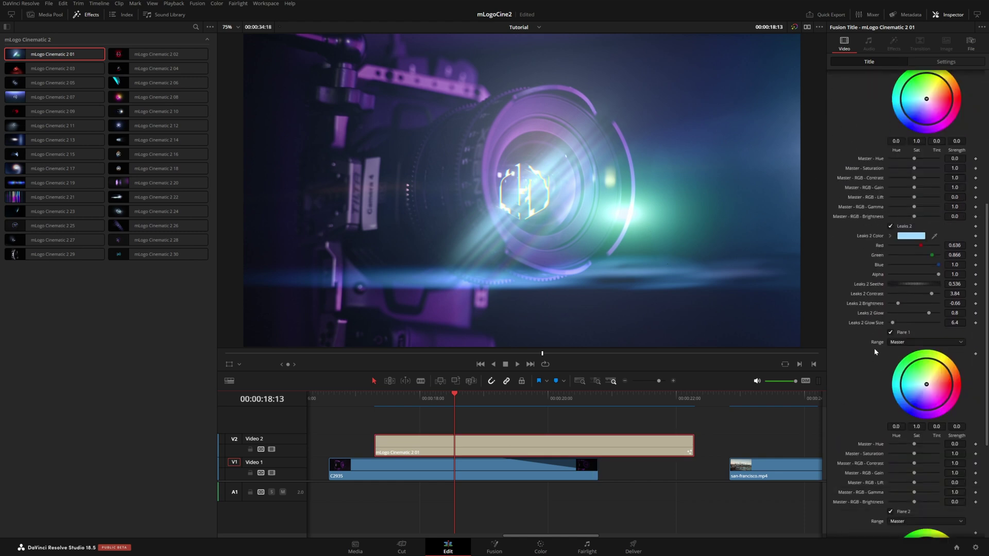
scroll(872, 319, up, 5)
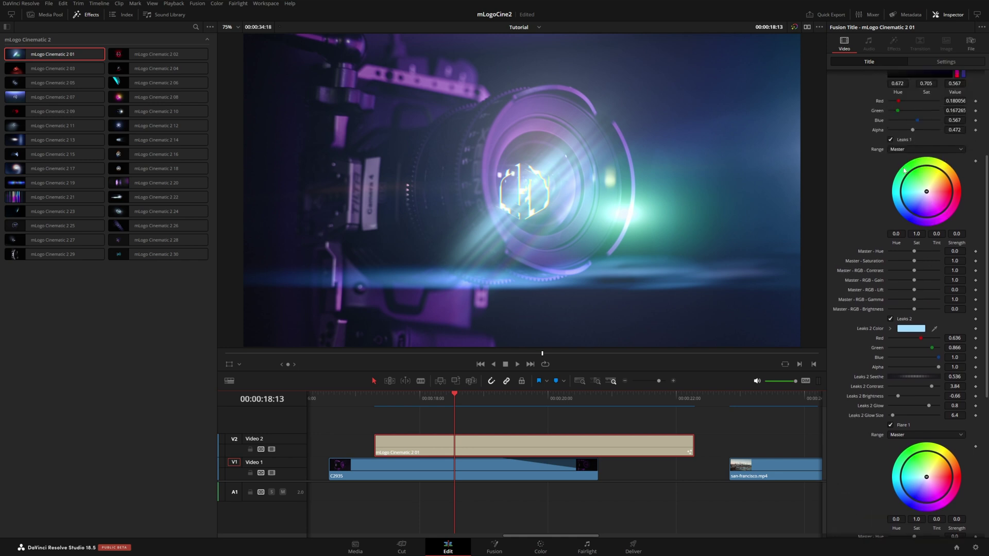
scroll(912, 353, down, 2)
scroll(900, 465, up, 4)
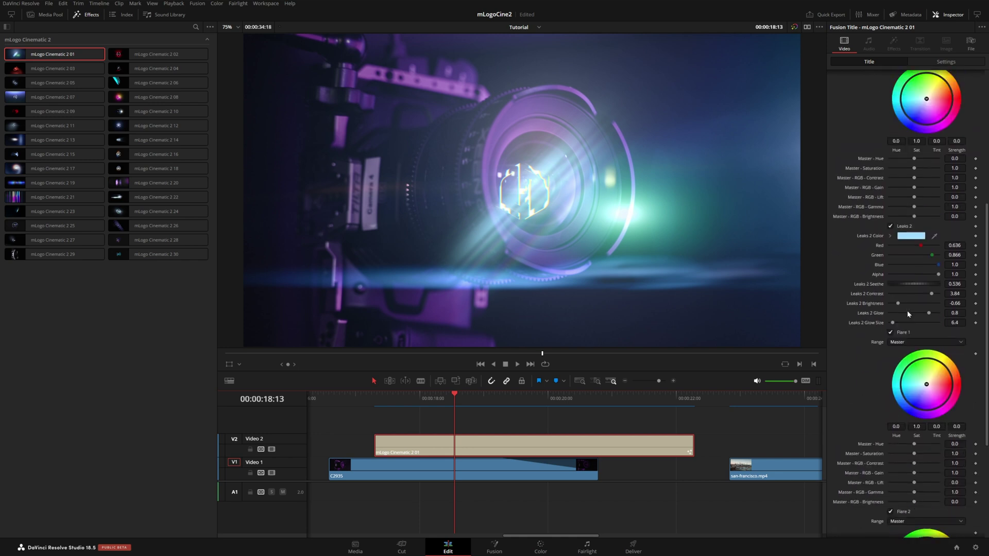
scroll(878, 415, down, 9)
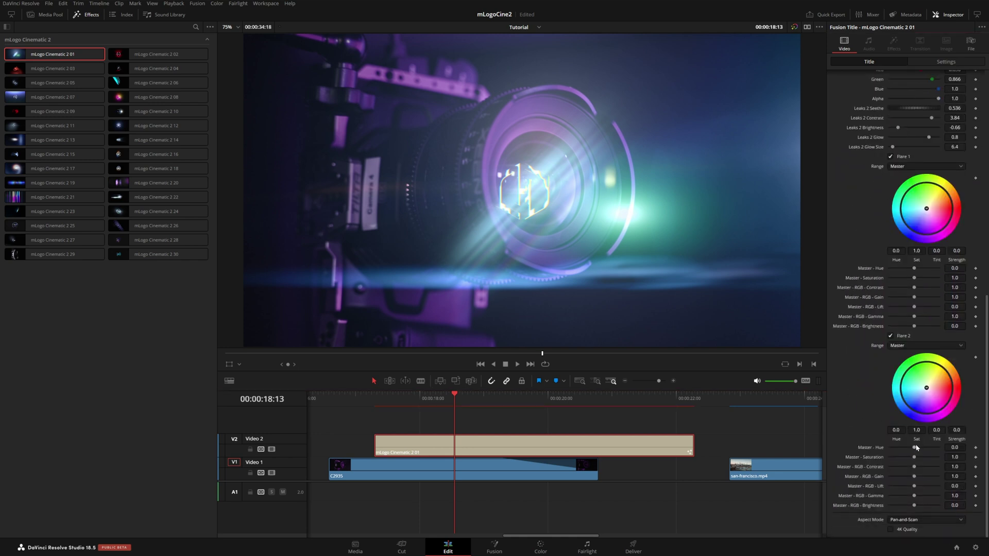
drag(916, 447, 922, 450)
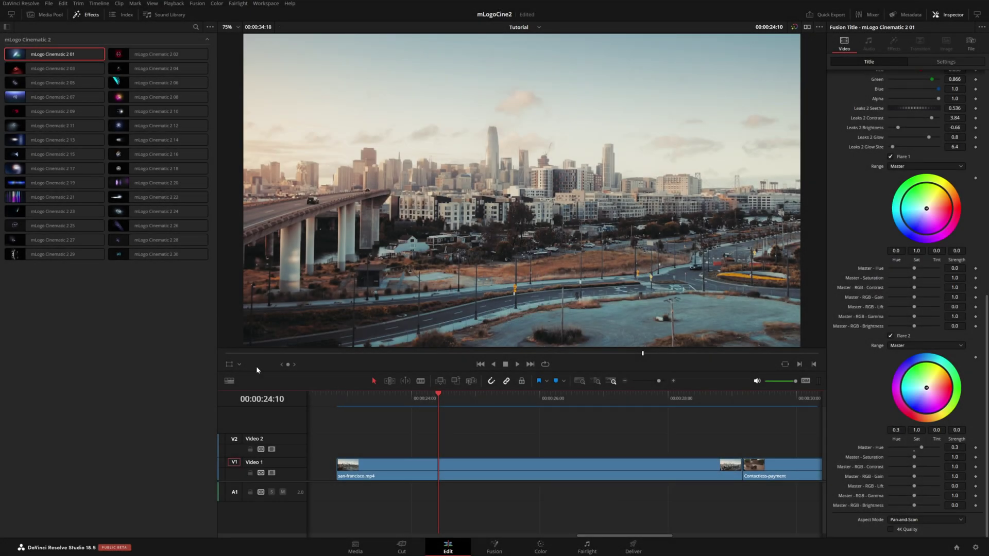
Place the mLogo Cinematic 2 21 title over the city footage and untick its Background
mouse_move(23, 199)
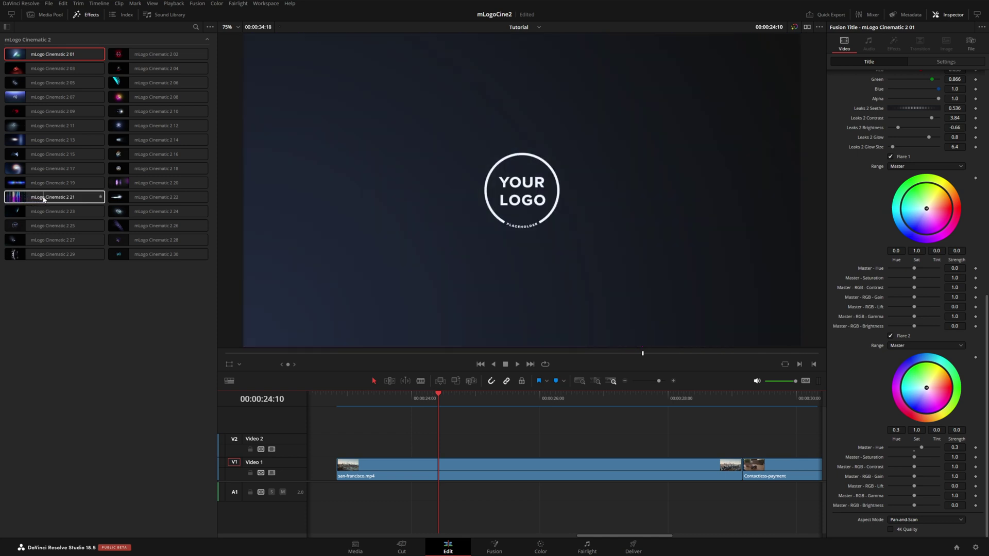
drag(59, 198, 408, 443)
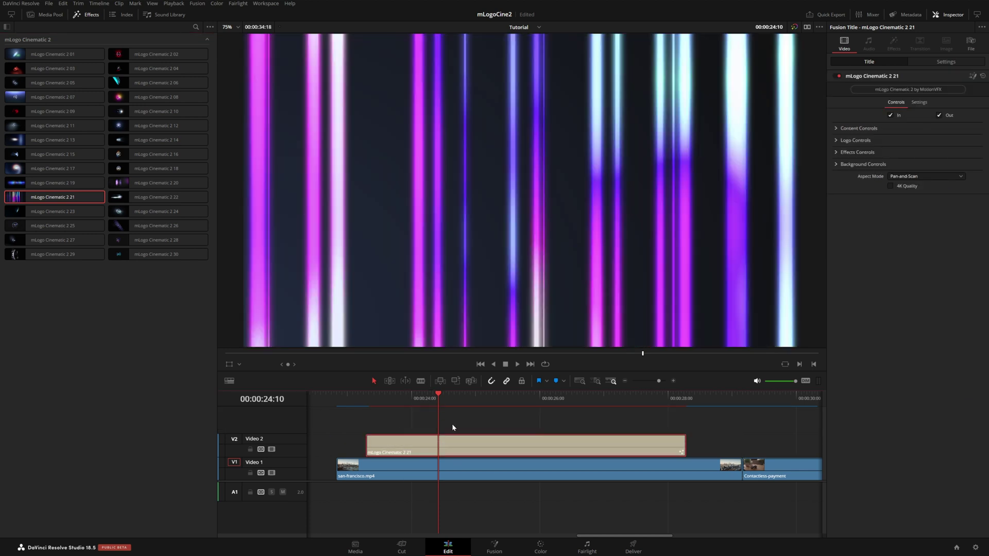
click(837, 164)
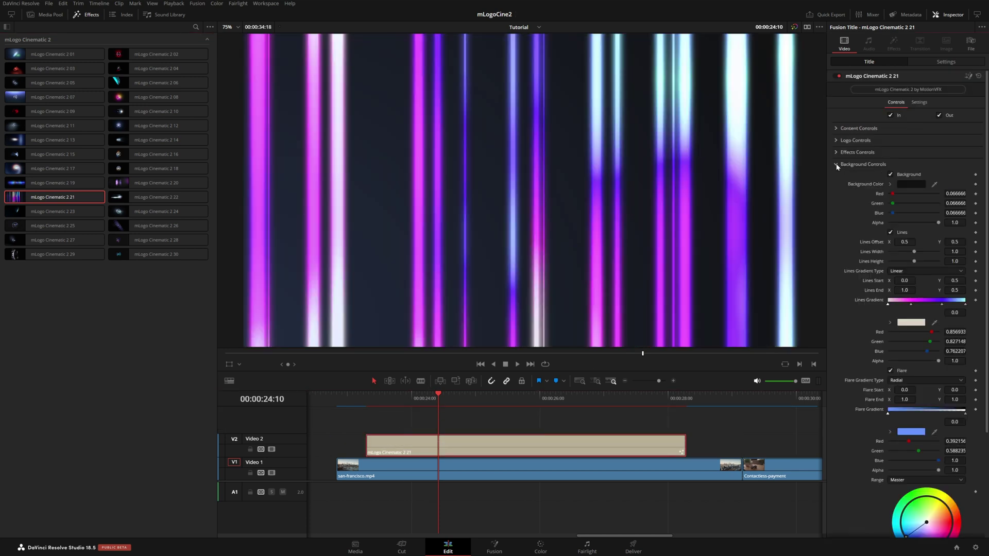
click(890, 175)
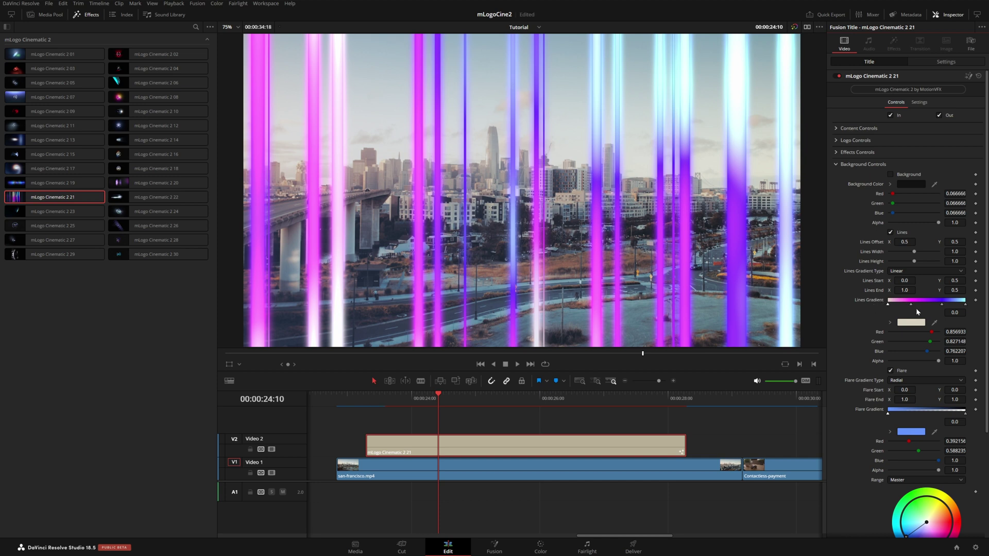
Recolour the Lines Gradient stops: blue at 0.3 and orange at 0.7
click(910, 304)
click(890, 323)
drag(957, 370, 935, 331)
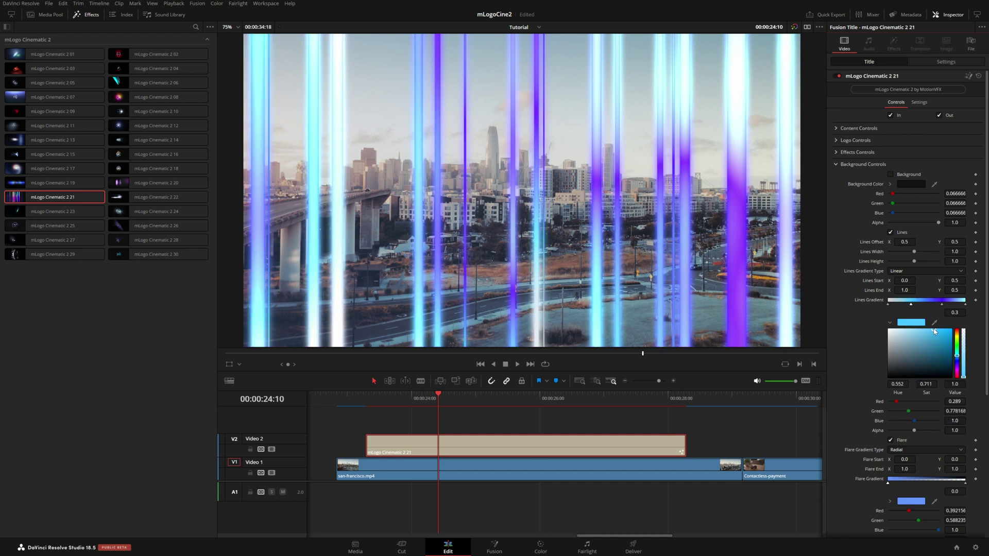
click(941, 305)
drag(957, 365, 944, 334)
click(947, 333)
Load D.png as the title's Logo Source
drag(369, 398, 467, 398)
click(855, 140)
click(905, 169)
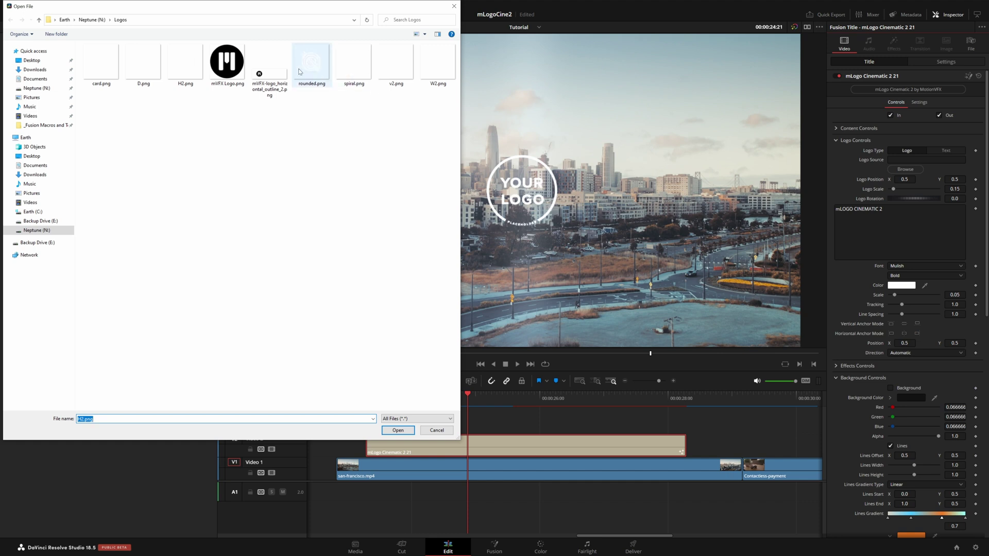
click(141, 68)
double_click(141, 68)
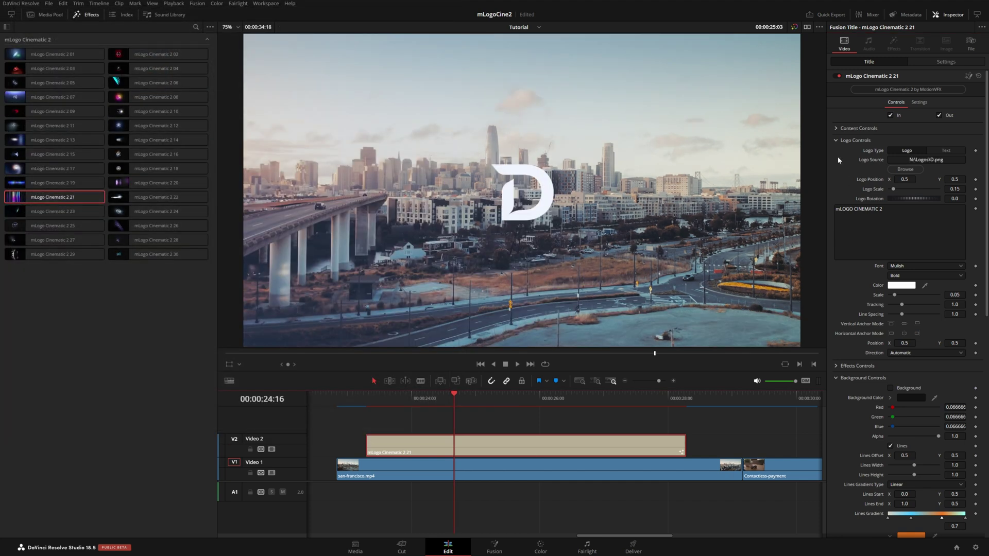
click(855, 140)
scroll(851, 315, down, 2)
scroll(855, 330, down, 2)
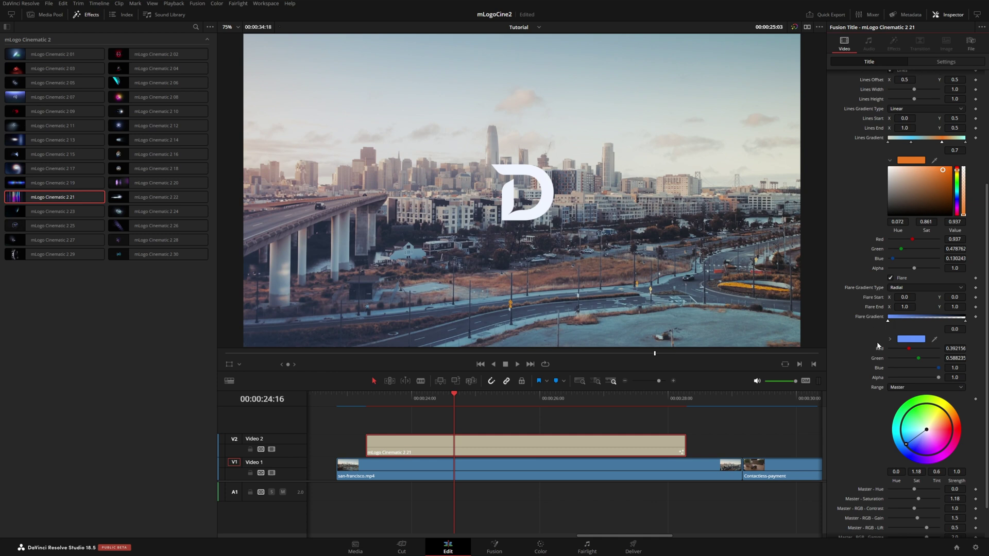
Make the Flare Gradient's right end stop a faint orange-yellow with low alpha
click(965, 320)
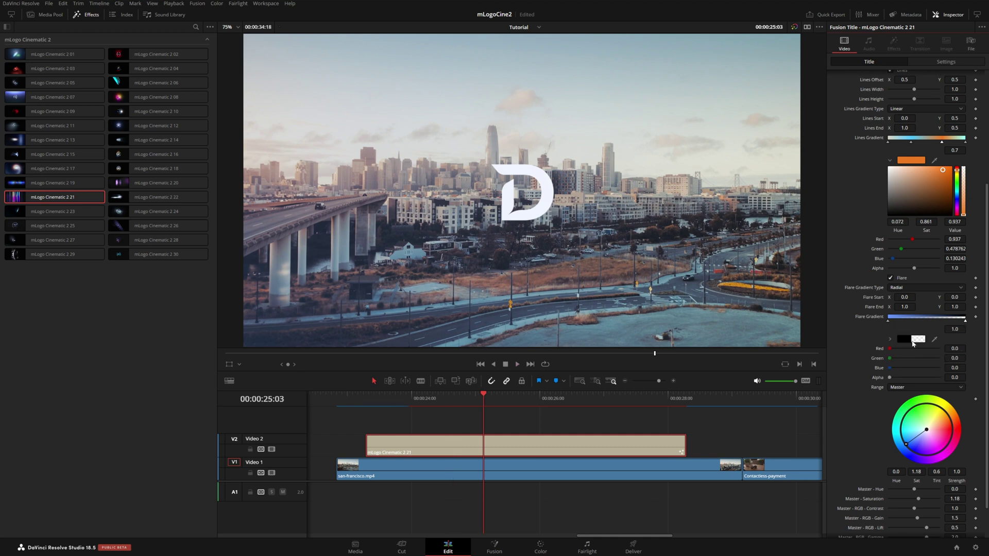
click(890, 339)
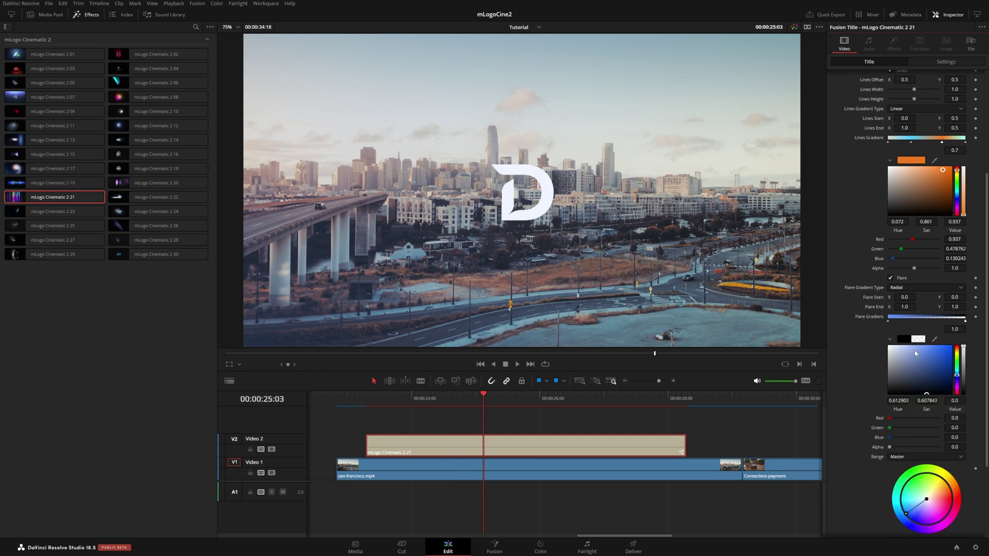
click(927, 347)
drag(959, 352, 959, 353)
click(926, 347)
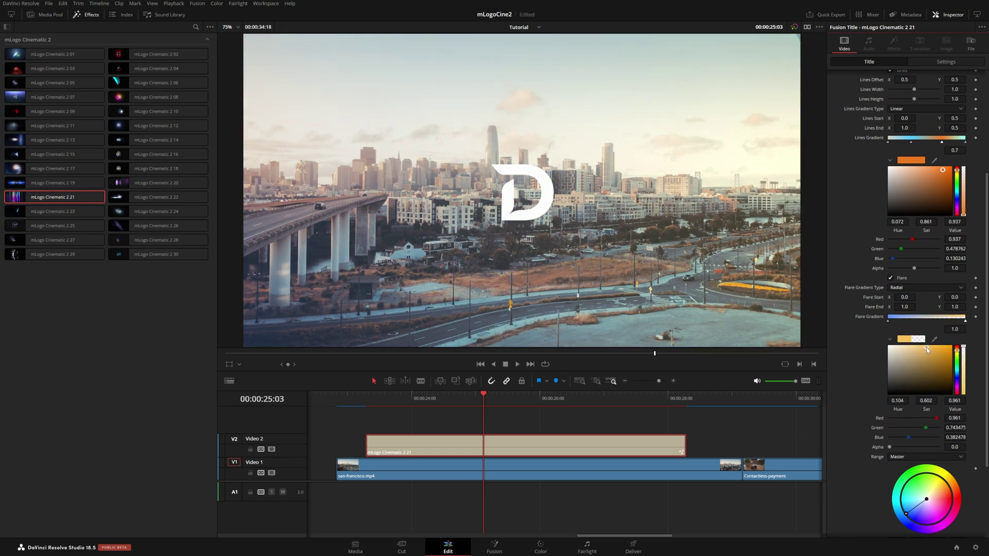
drag(889, 447, 922, 448)
click(888, 319)
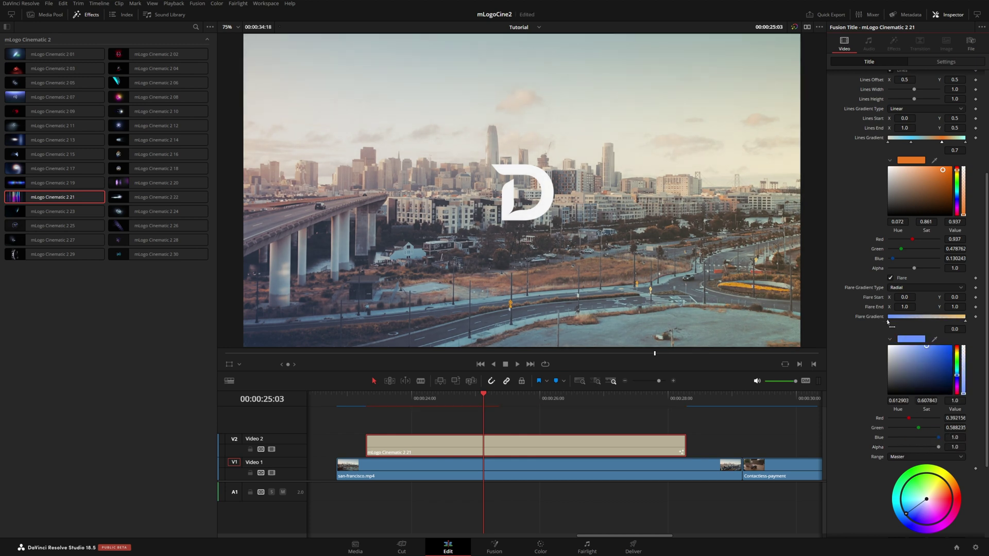
Play the 2 21 title from its start to preview the animation
click(366, 396)
key(space)
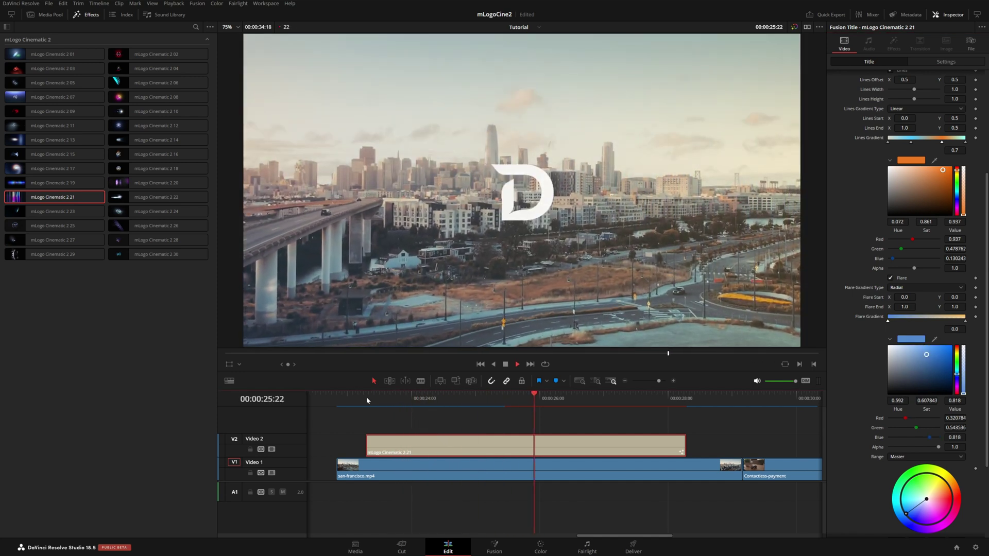
key(space)
scroll(884, 347, up, 5)
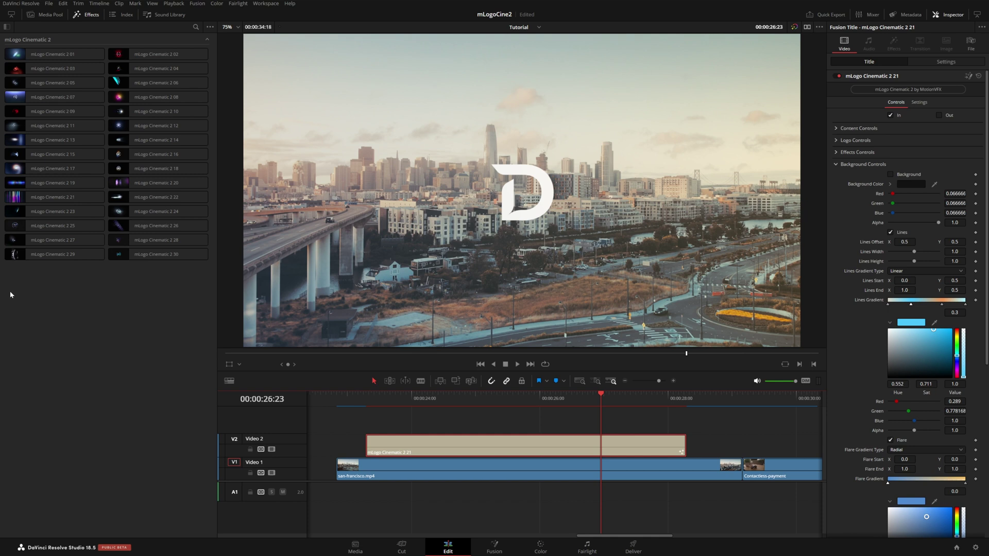
mouse_move(17, 242)
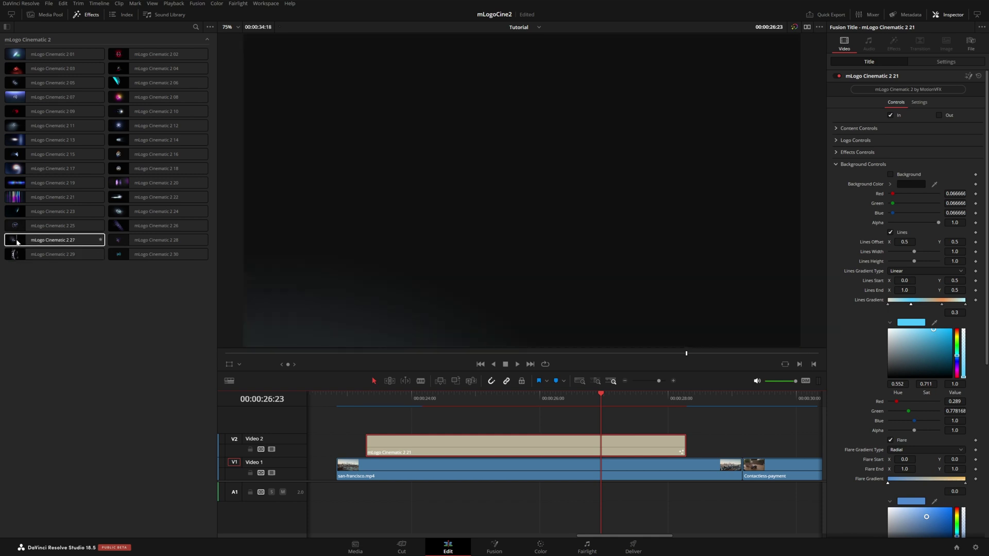
click(48, 242)
Place the mLogo Cinematic 2 27 title on V3 and set its Logo Type to Text
drag(48, 242, 415, 427)
click(449, 429)
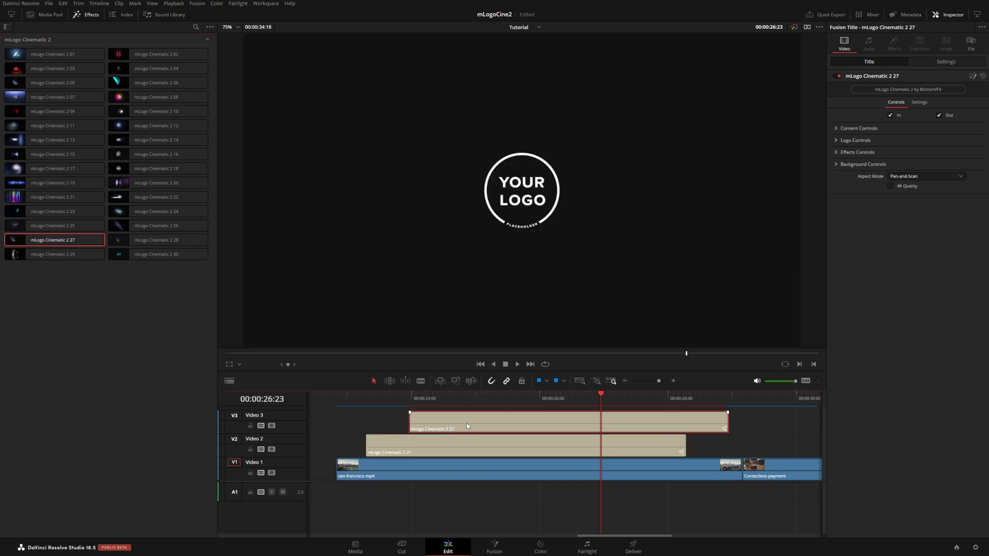
click(836, 164)
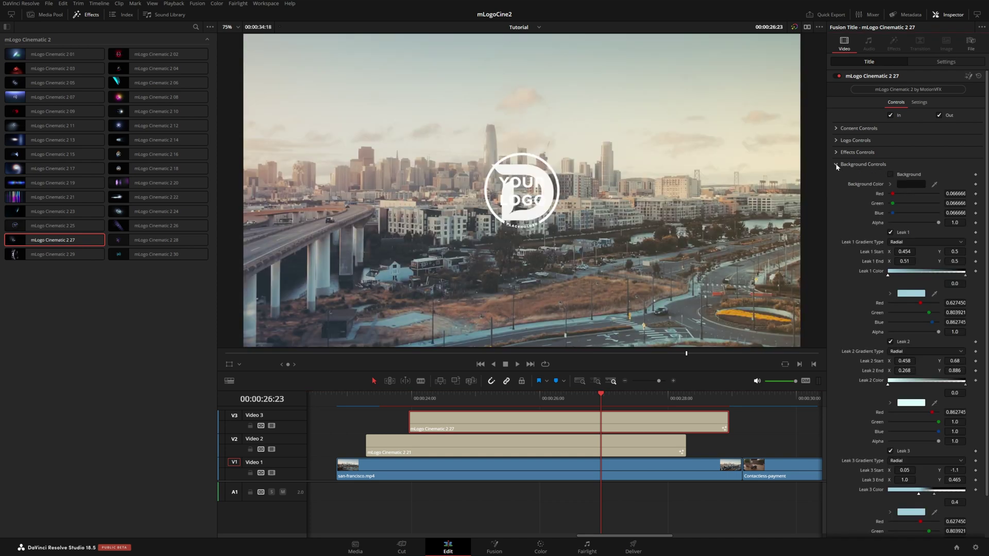
click(835, 164)
click(837, 140)
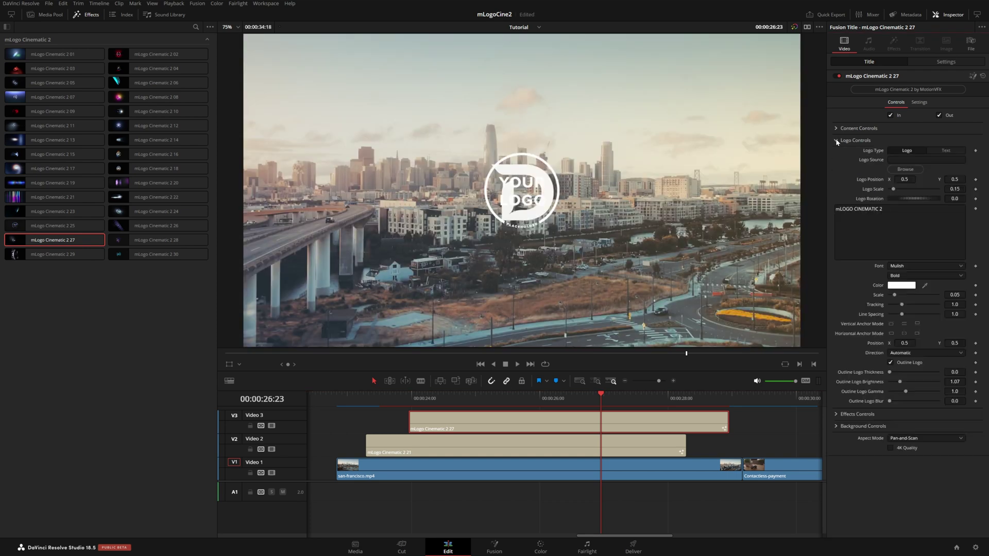
click(938, 149)
Replace the logo text with RENT SMARTER, lower it beneath the D logo, and save
triple_click(858, 208)
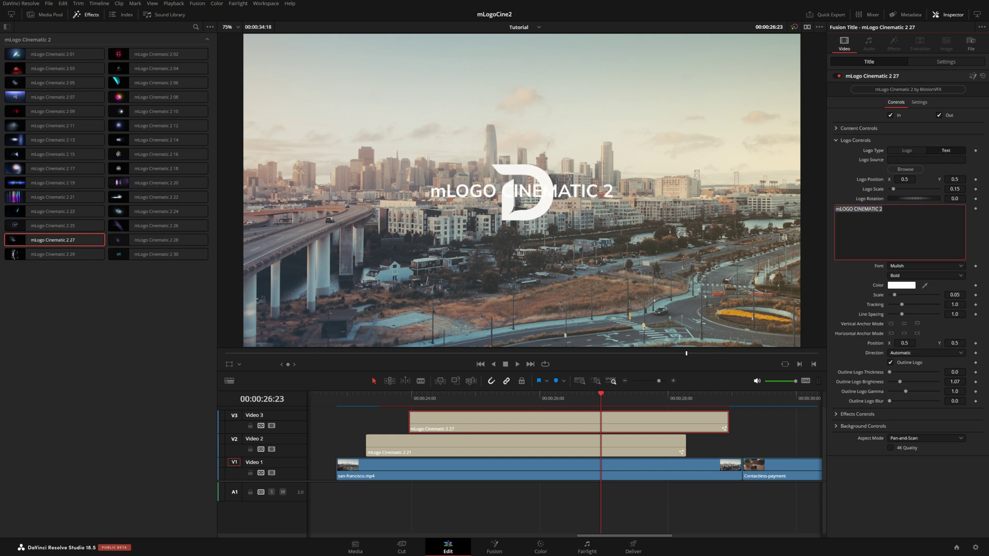
text(RENT SMARTER)
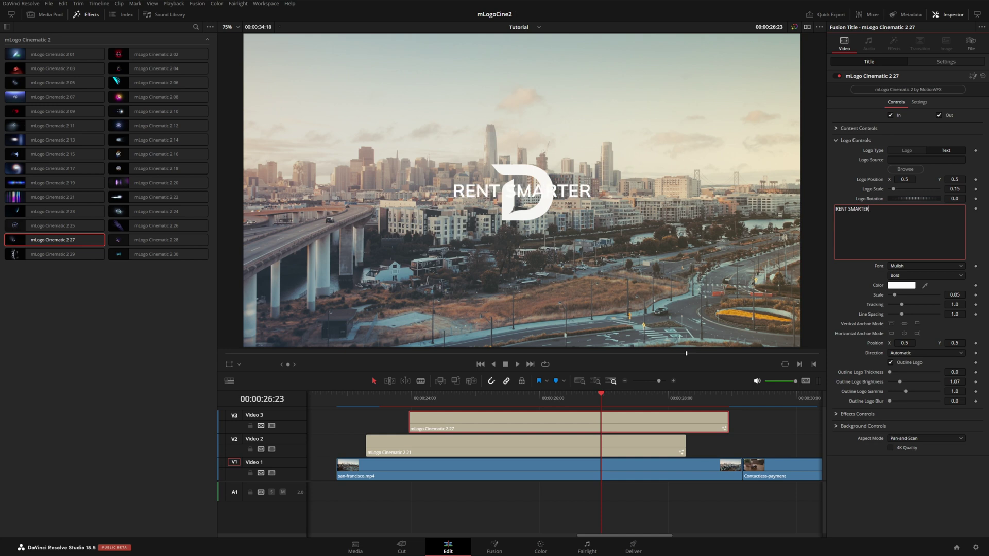
drag(954, 343, 925, 343)
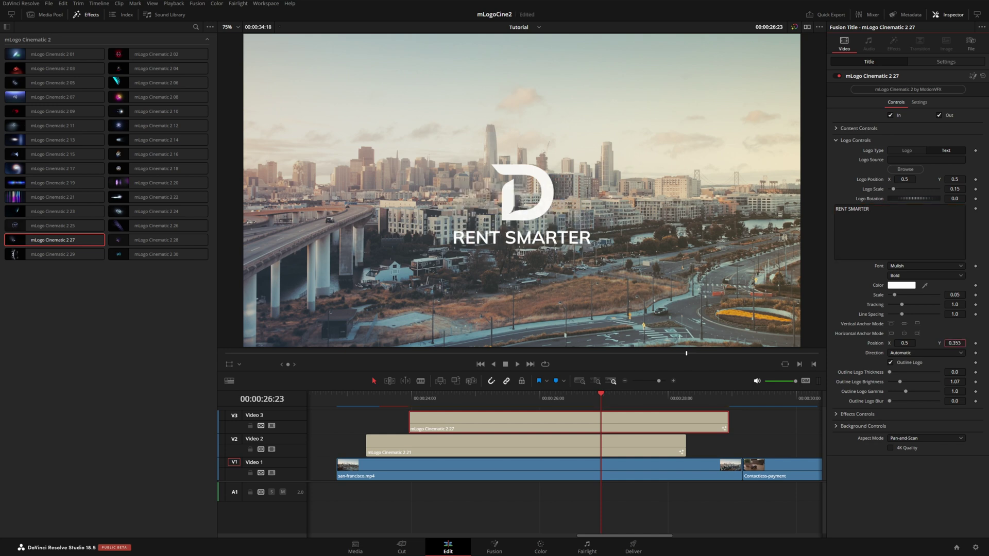
click(515, 446)
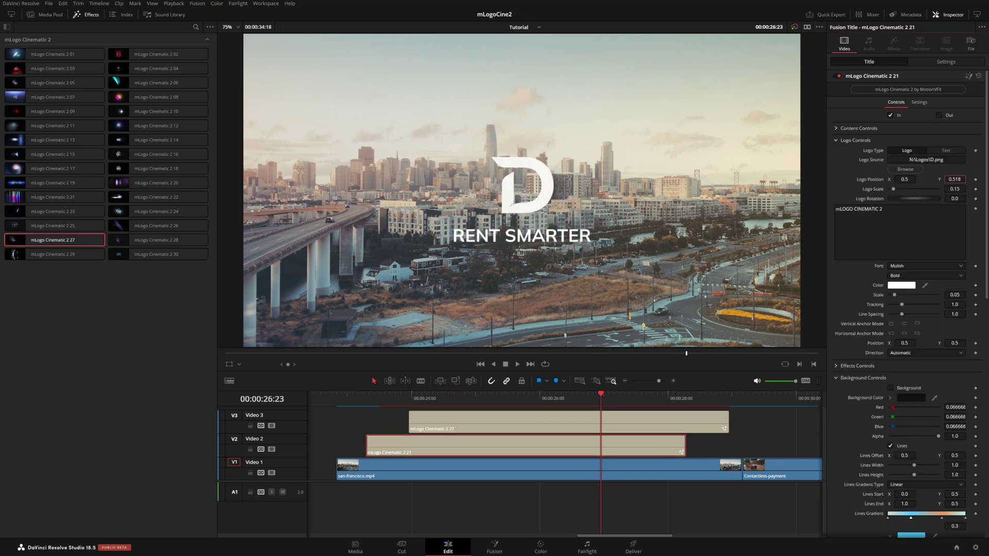
click(619, 422)
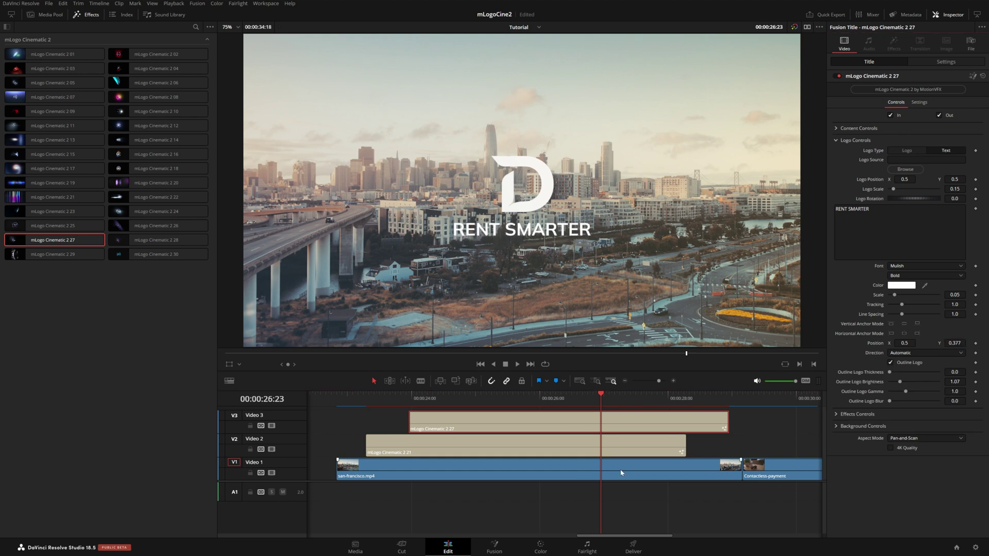
key(ctrl+s)
Trim the title and city footage clips to end at 28:07
click(686, 394)
drag(719, 505, 701, 415)
key(shift+bracketright)
click(702, 466)
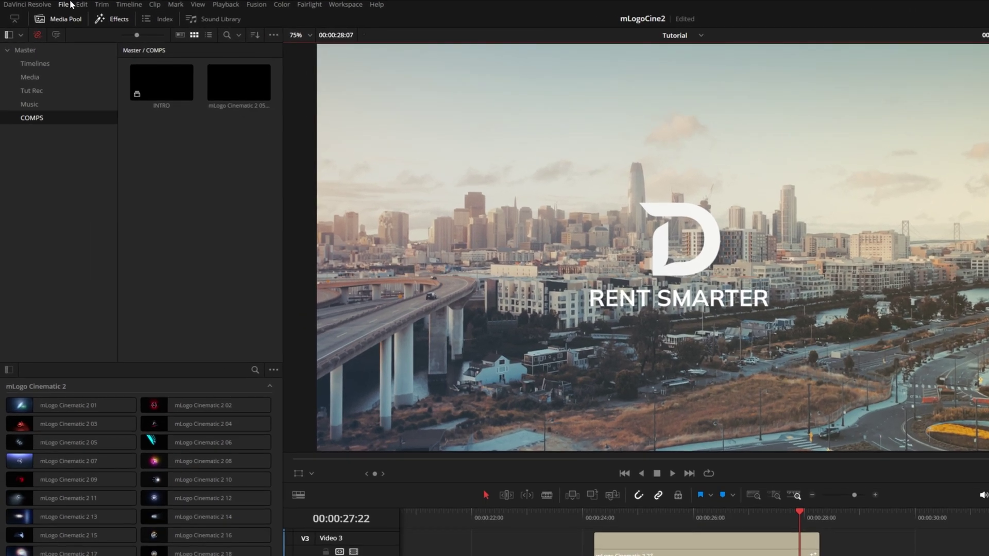
Show Power Bins, open Logos, and save the V2 mLogo Cinematic 2 21 title into it
click(273, 35)
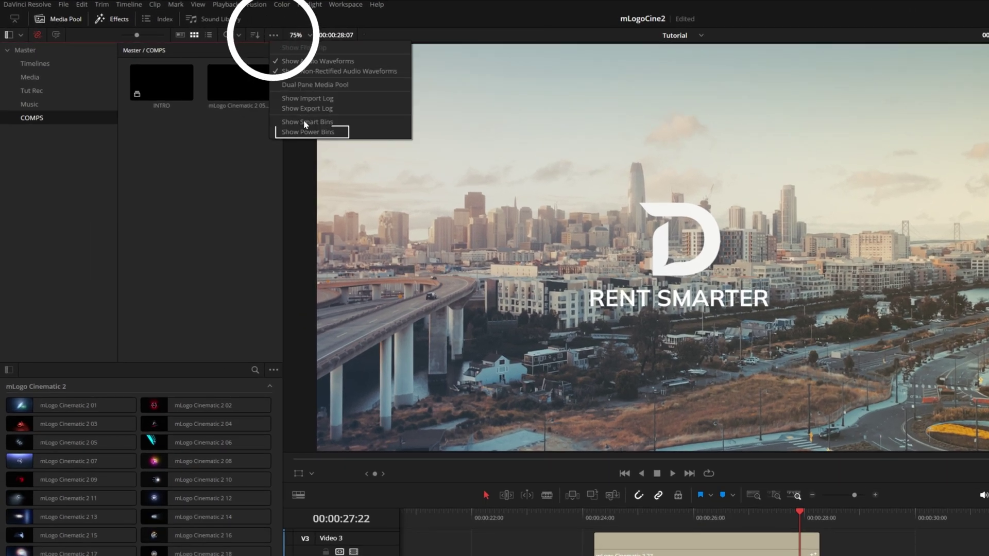
click(311, 131)
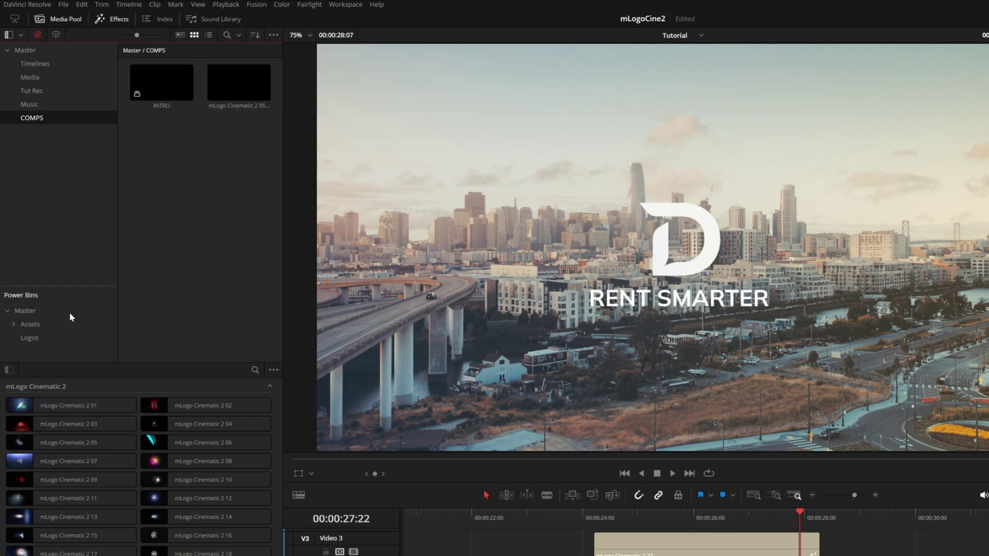
click(27, 341)
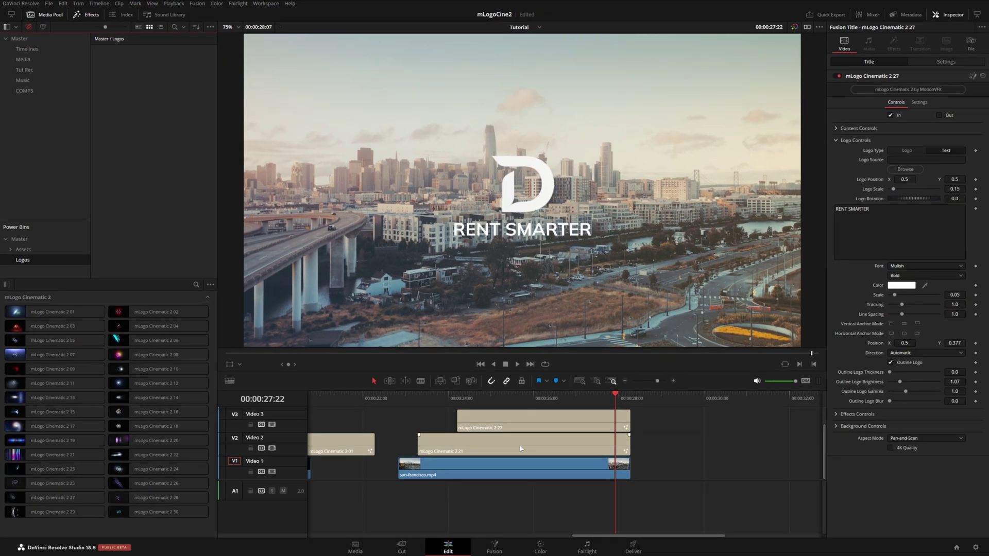
click(673, 555)
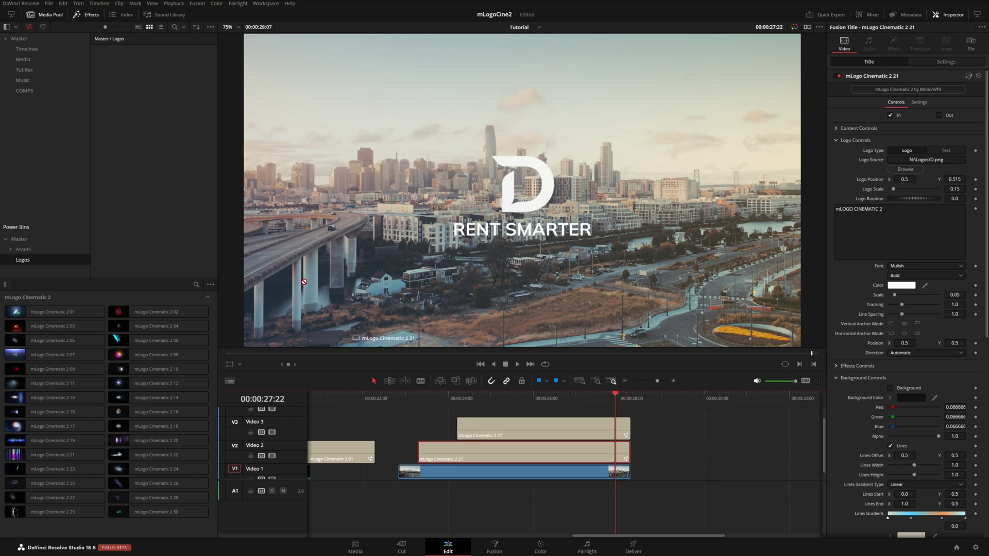
drag(304, 281, 162, 136)
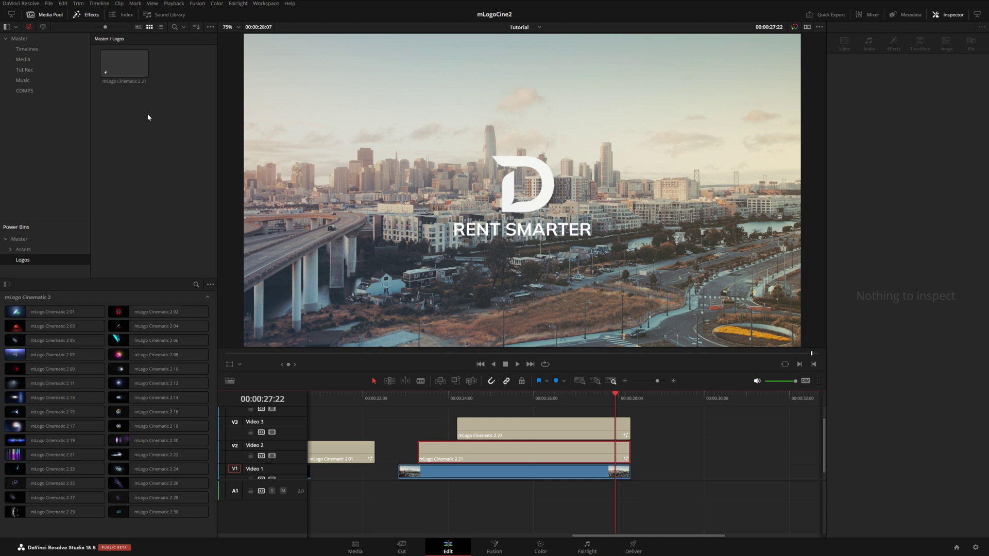
Drop a copy of the saved title on Video 2 after the existing clips and preview it
drag(123, 66, 657, 466)
click(760, 395)
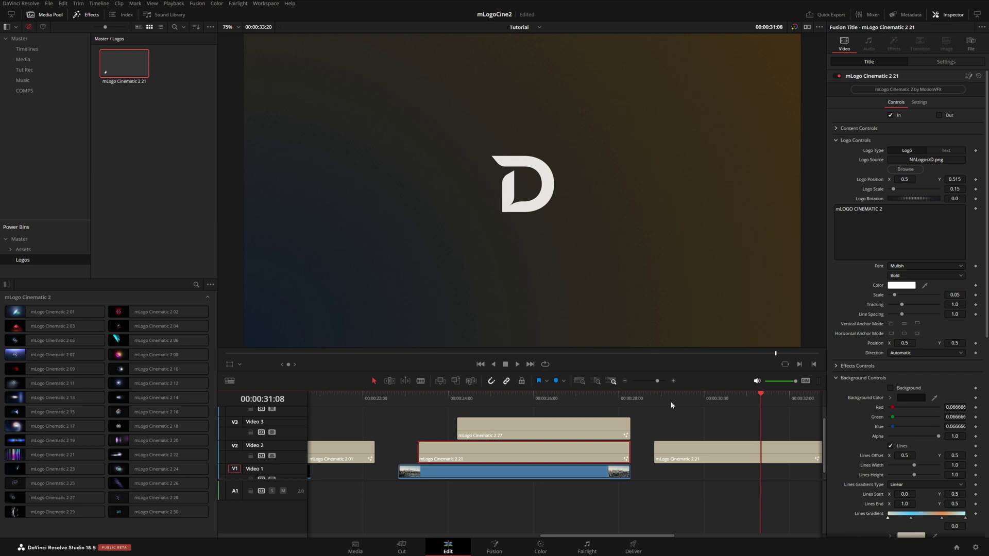
drag(664, 404, 773, 416)
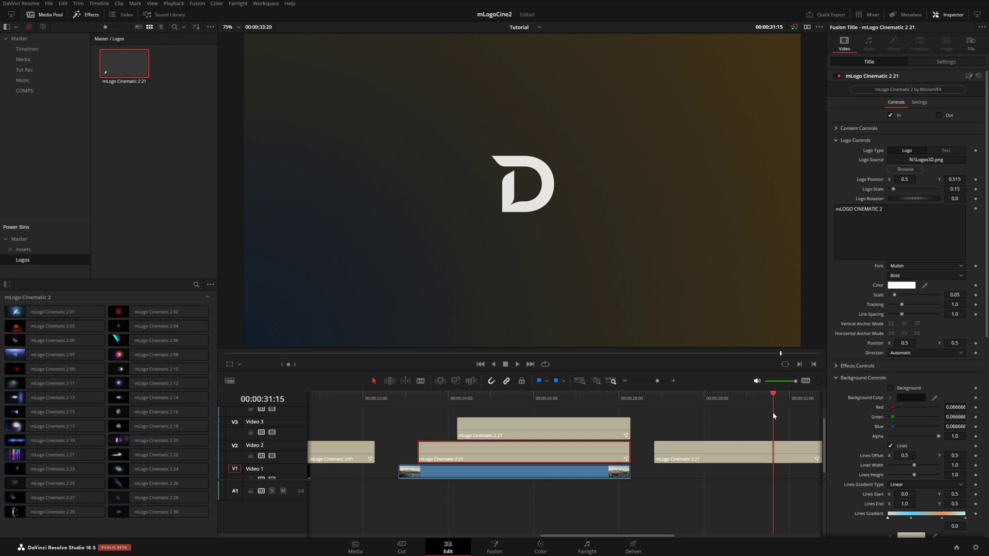
Render the V2 title copy in place as QuickTime DNxHR 444 into the Logos folder, then drag it into the Logos bin
right_click(714, 454)
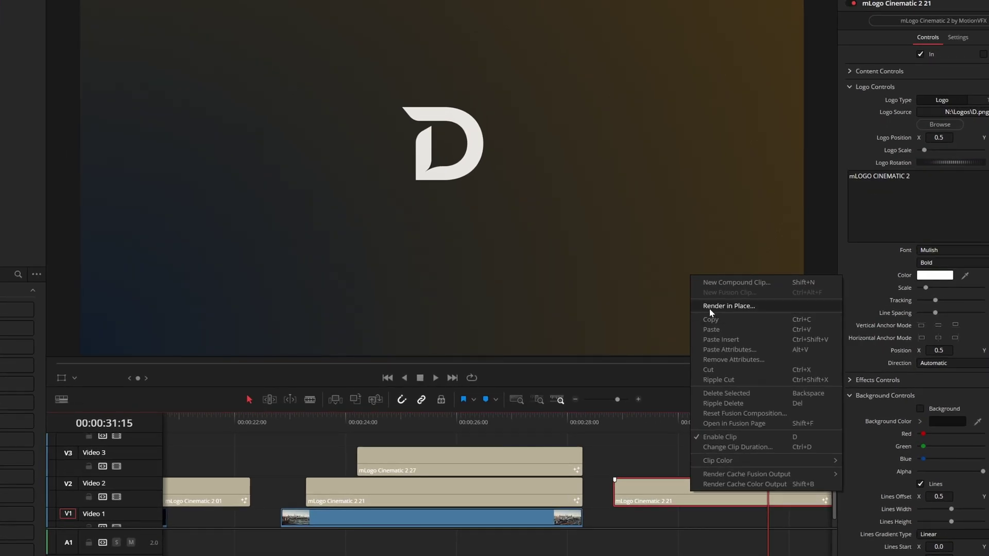
click(709, 310)
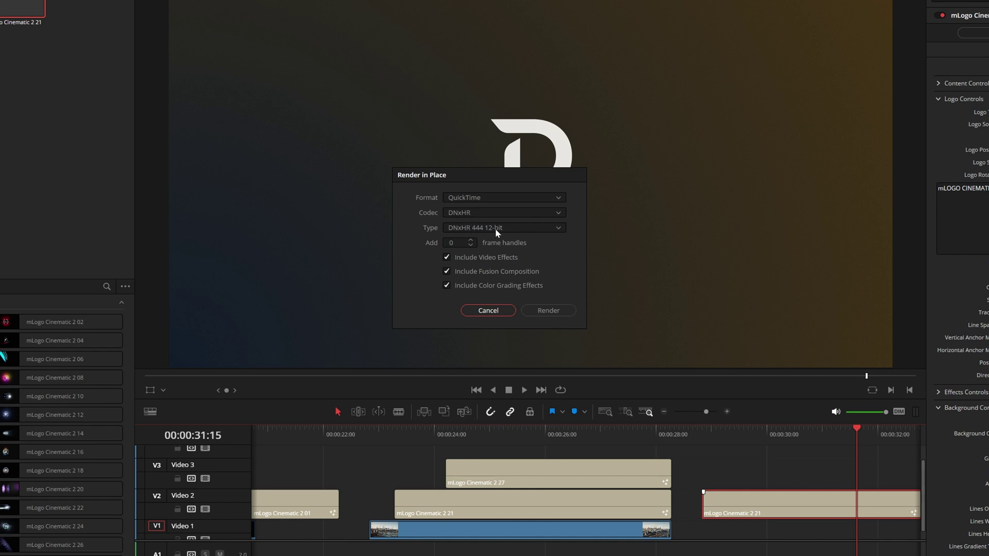
click(542, 313)
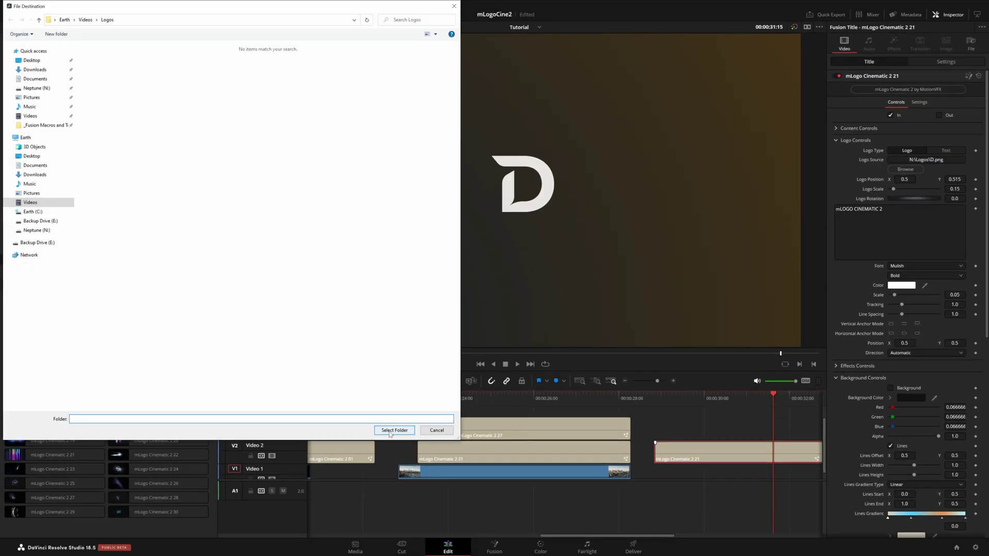
click(390, 431)
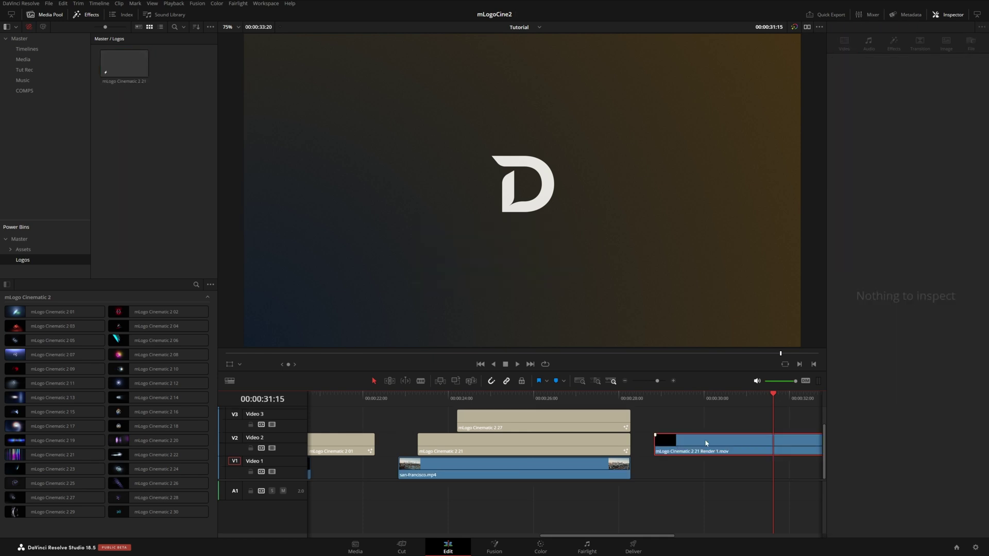
drag(705, 443, 163, 118)
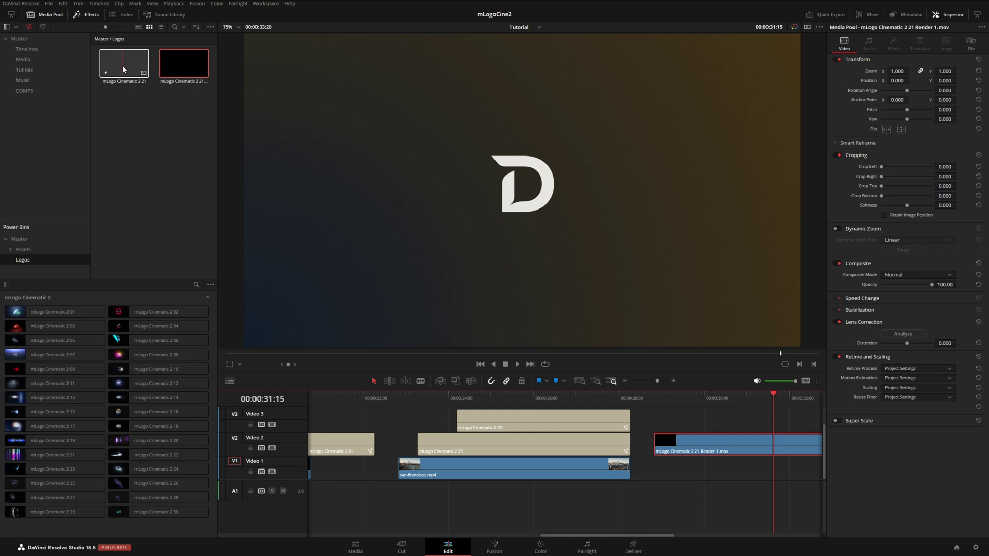
Compare the original and rendered 2 21 titles in the Logos bin, then move to the RENT SMARTER section
click(118, 83)
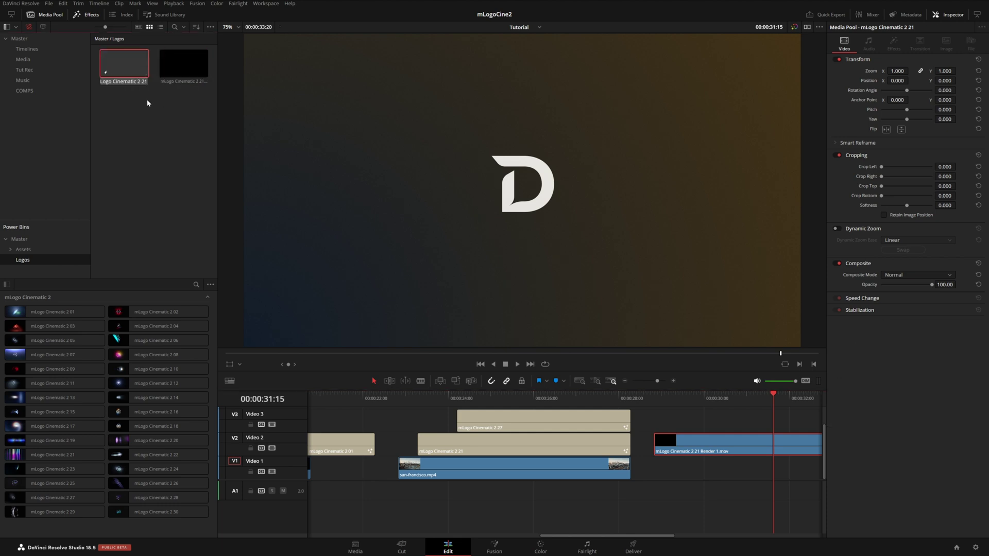
click(147, 103)
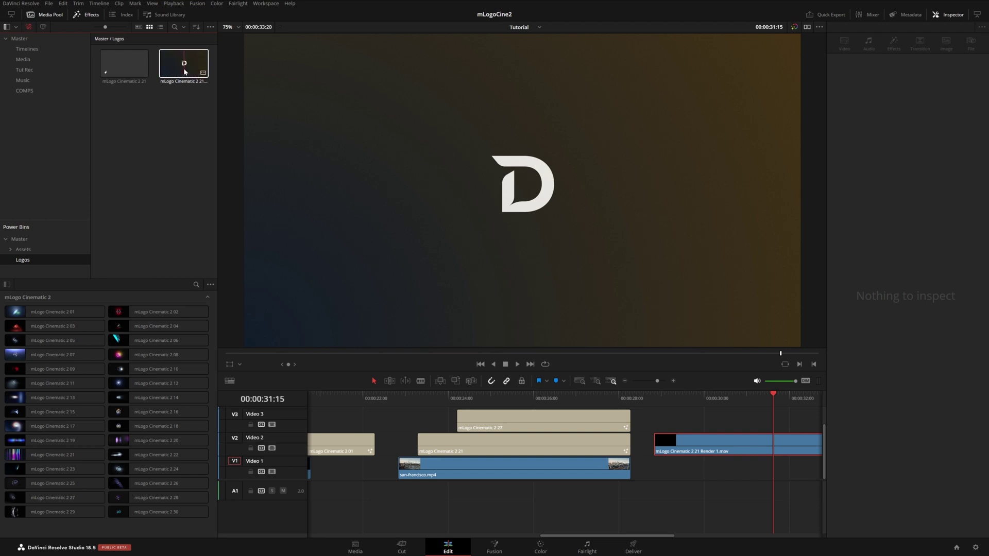
click(540, 396)
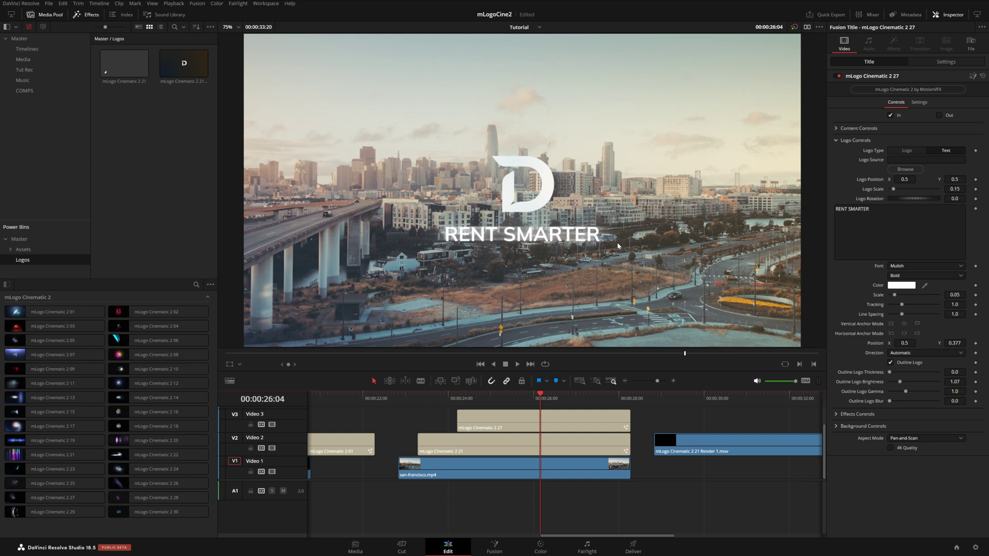
Combine the V1–V3 logo, title and city clips into a compound clip named Rent Smarter
drag(638, 413, 556, 490)
right_click(555, 466)
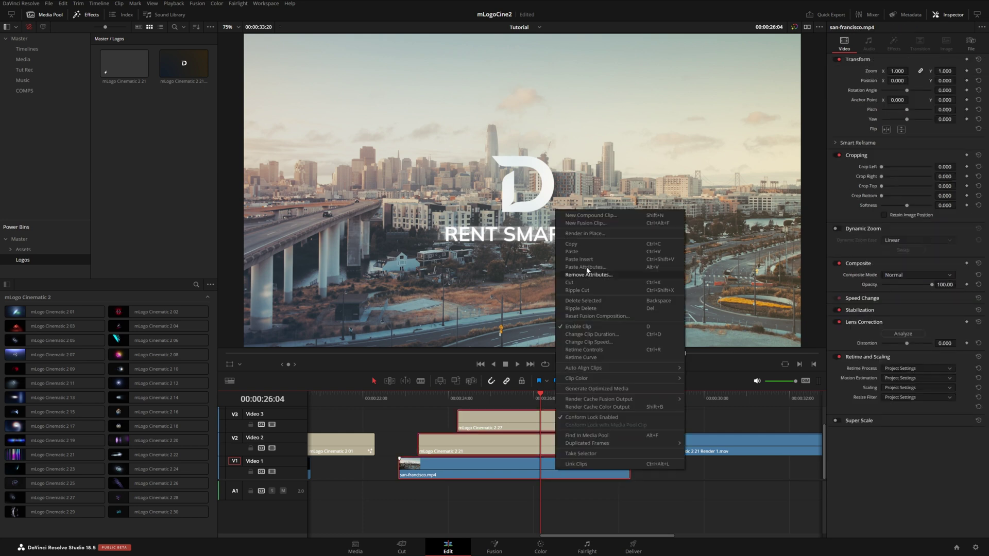
click(584, 216)
text(Rent Smarter)
key(Return)
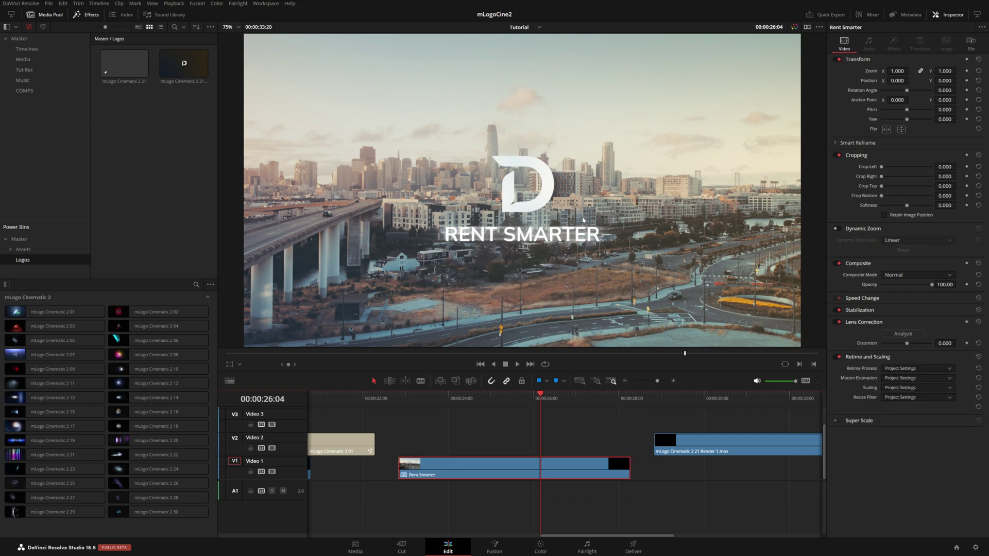
drag(463, 467, 163, 177)
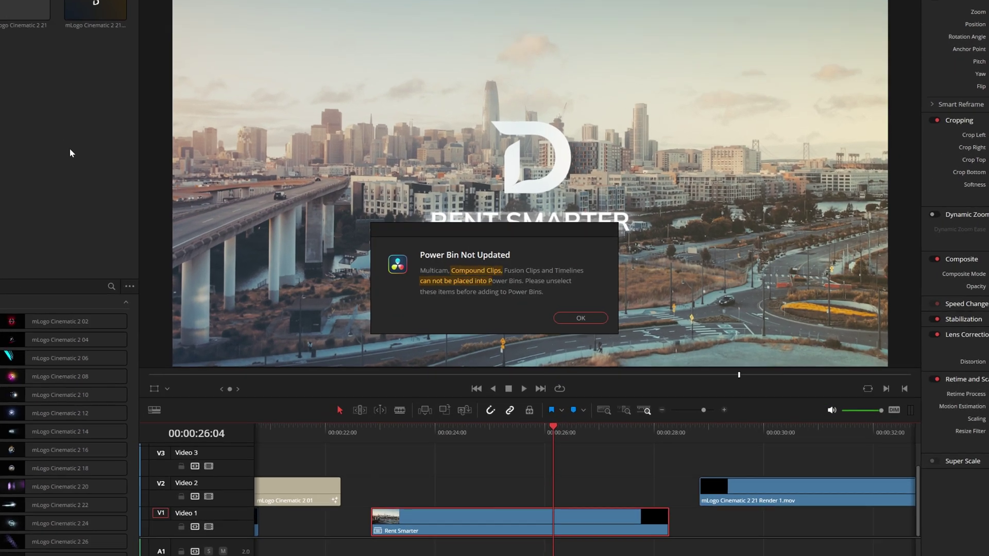
click(581, 319)
Render the Rent Smarter compound clip in place and add the result to the Logos bin
right_click(569, 522)
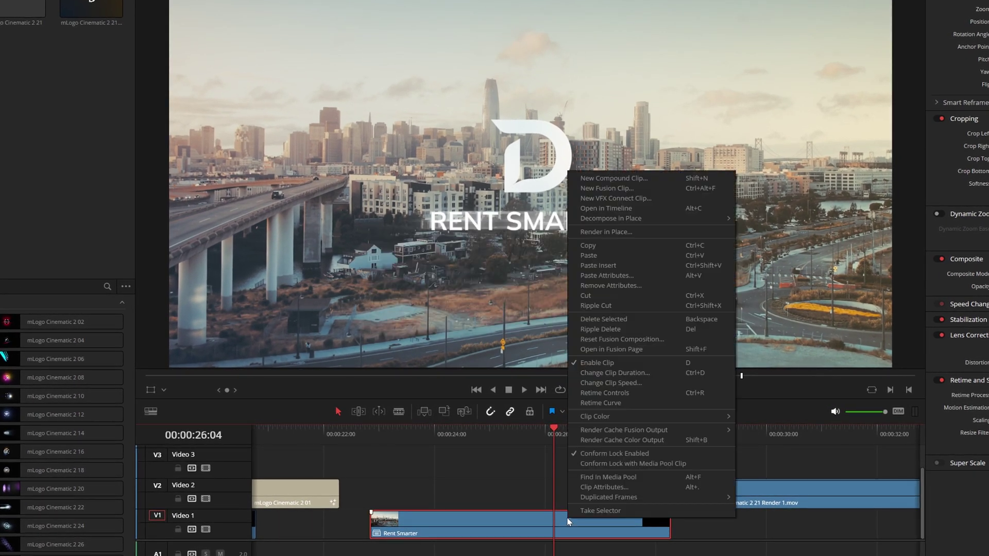
click(615, 232)
click(548, 310)
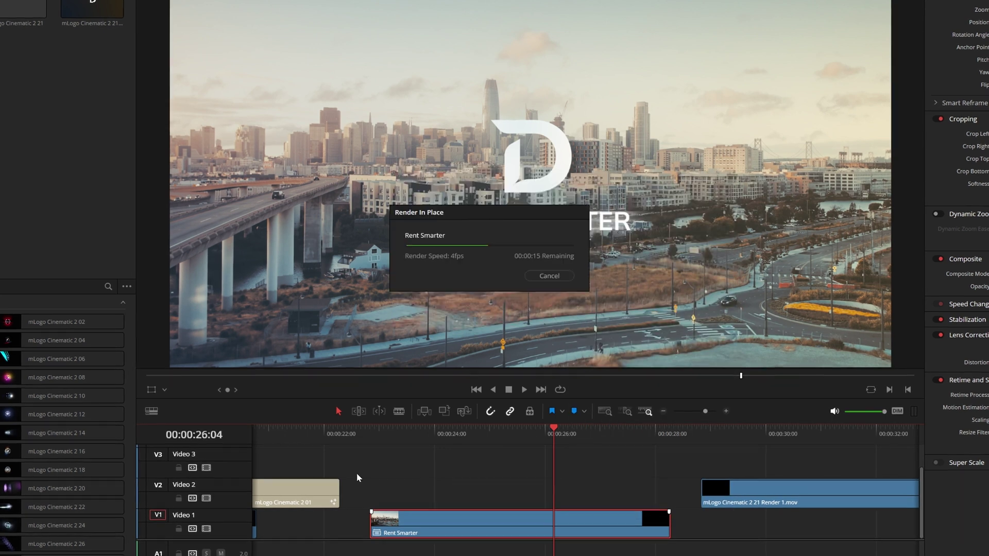
drag(391, 522, 147, 165)
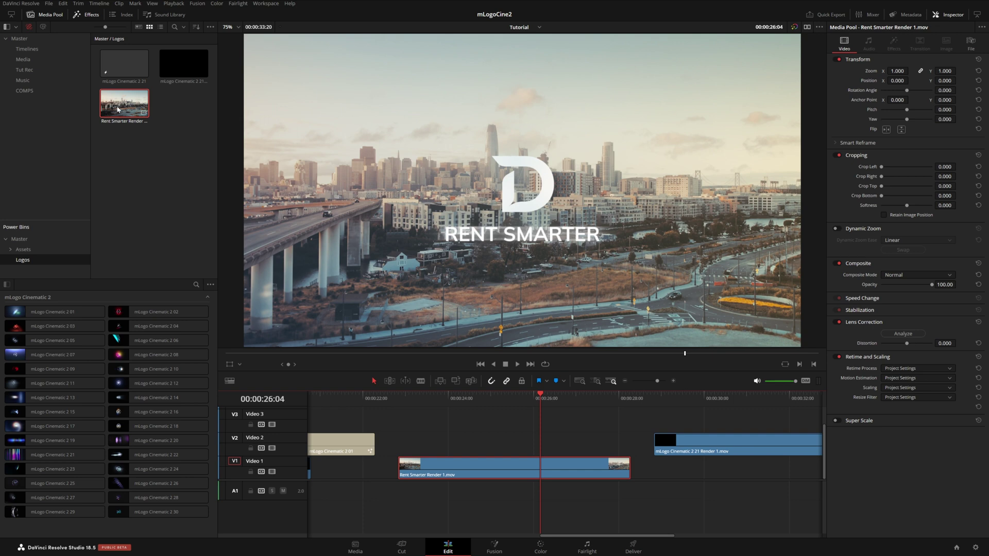
drag(124, 105, 449, 471)
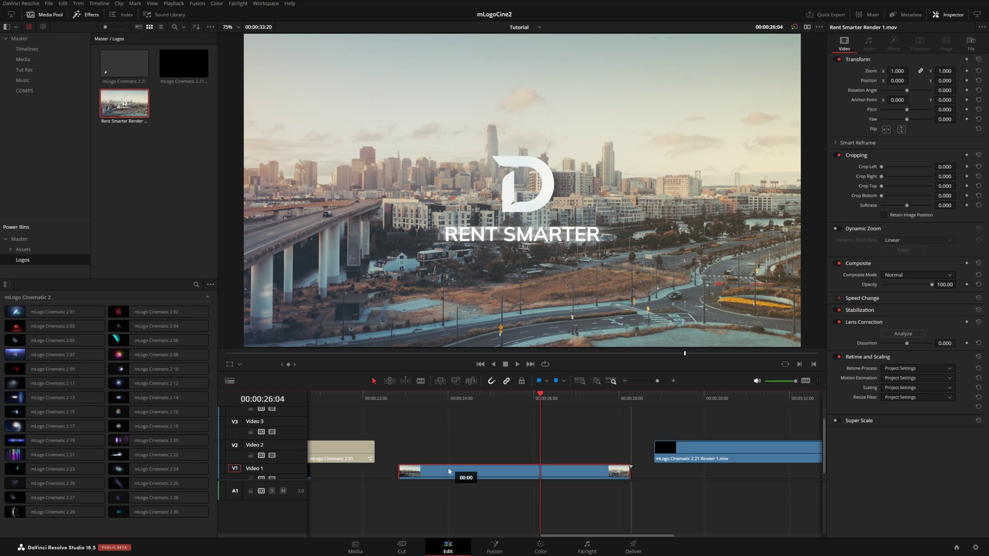
click(403, 400)
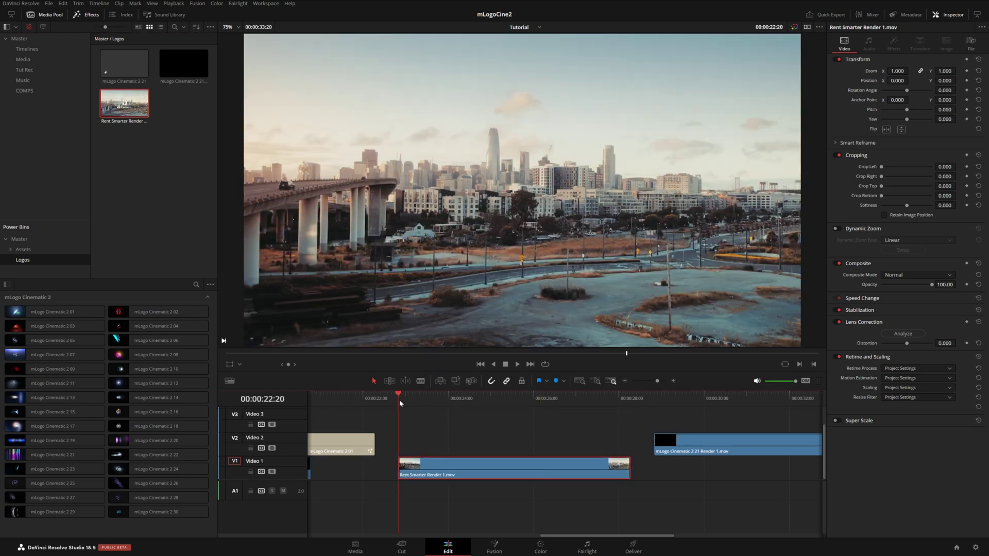
key(space)
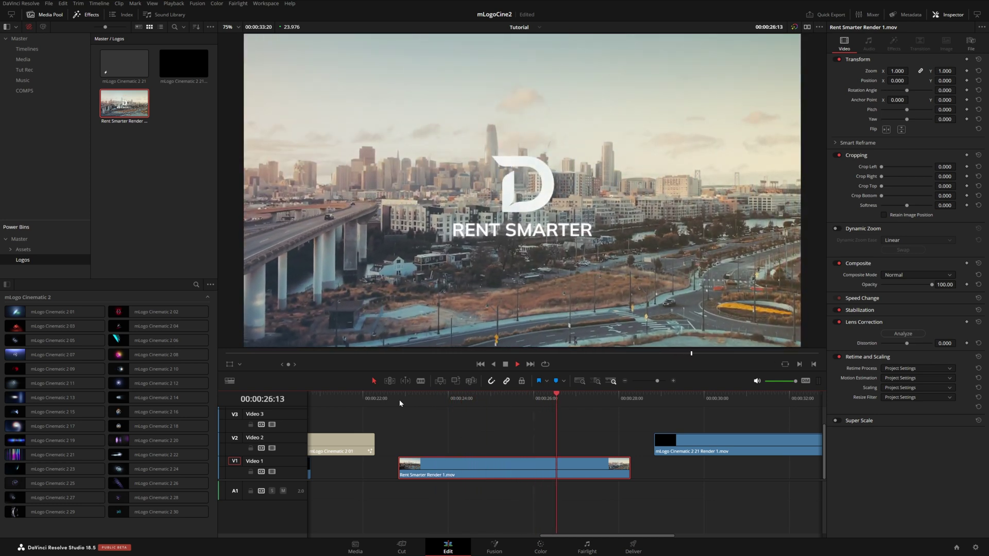
click(399, 400)
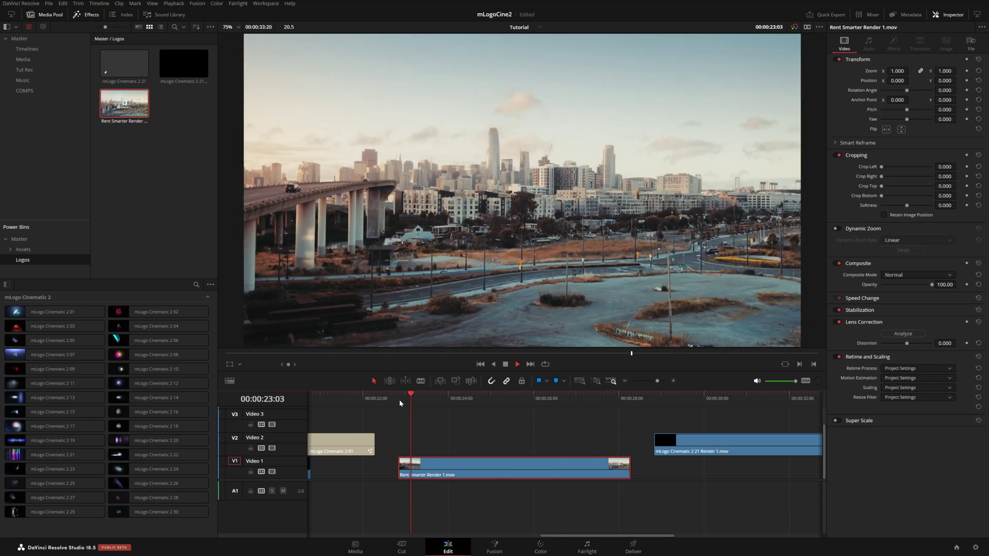